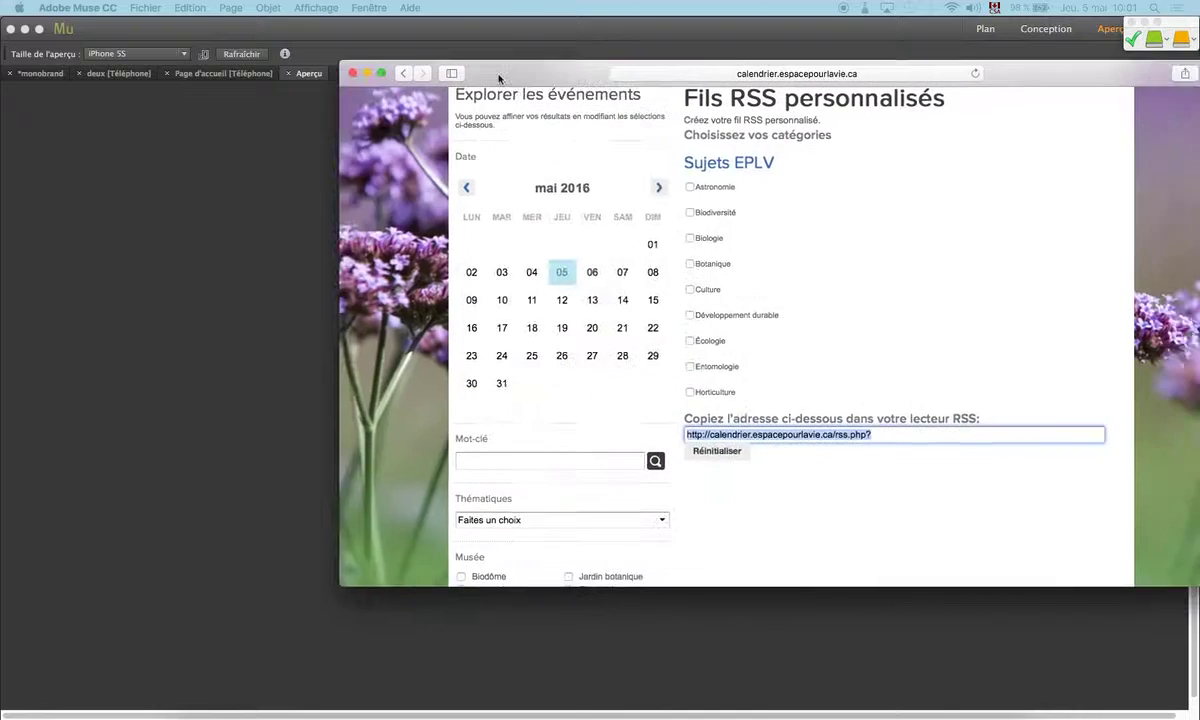
# Step: Enlarge the calendar site's browser window to fill the screen and review its personalised RSS feed page
pyautogui.moveTo(544, 32); pyautogui.dragTo(200, 31)
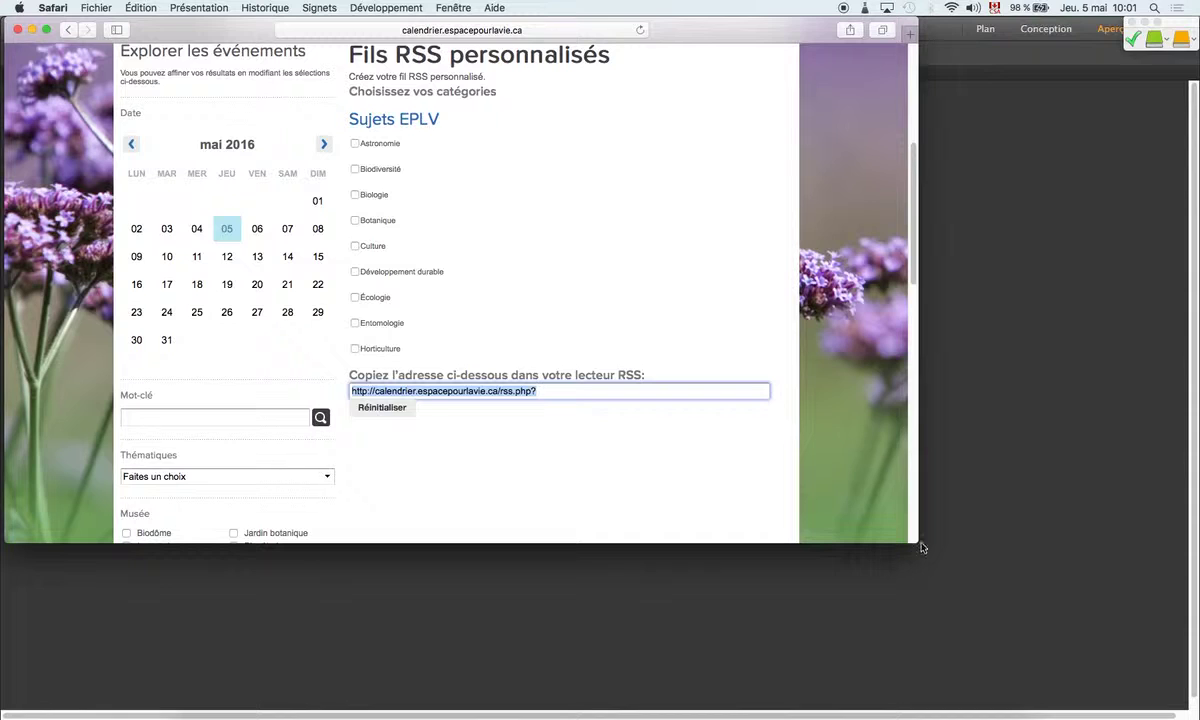
pyautogui.moveTo(918, 541); pyautogui.dragTo(1190, 708)
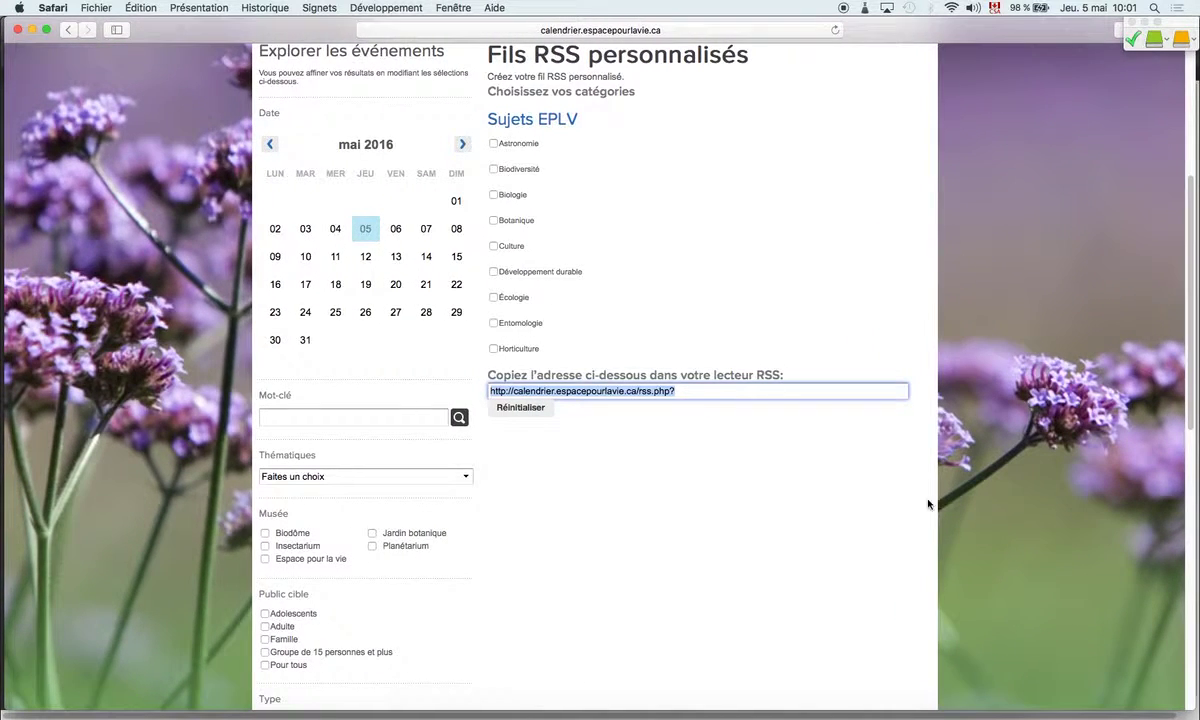
pyautogui.scroll(5, 733, 340)
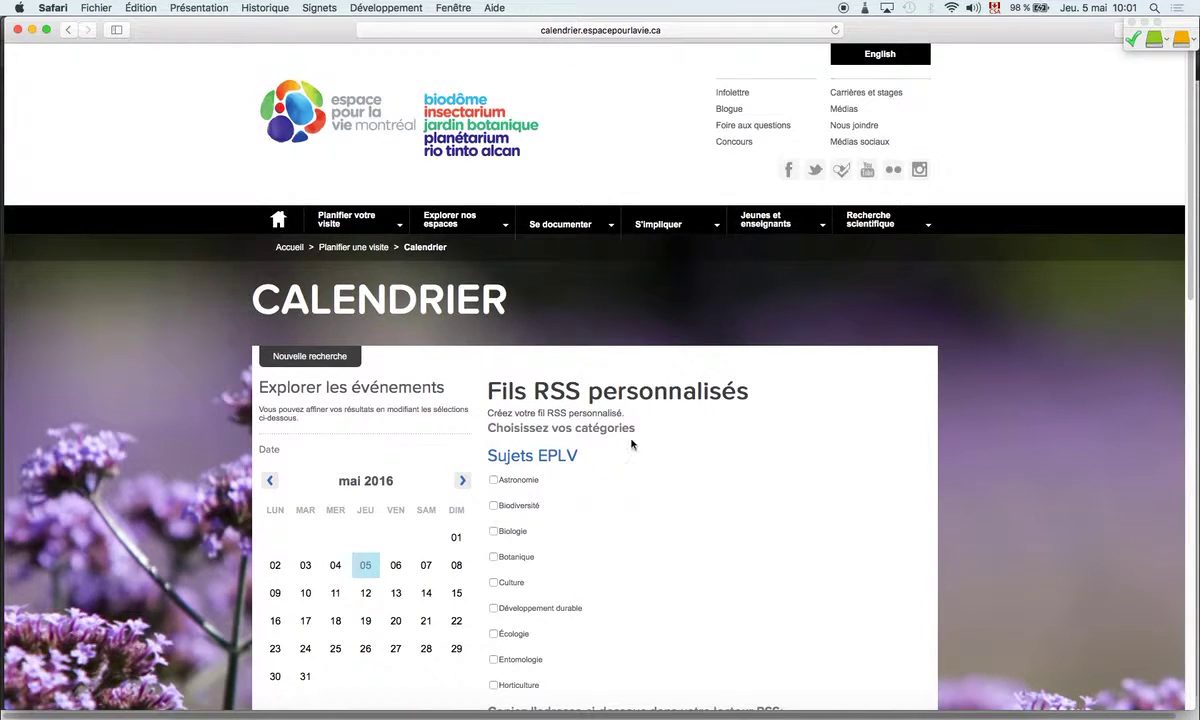
pyautogui.scroll(-1, 640, 460)
pyautogui.scroll(-4, 642, 466)
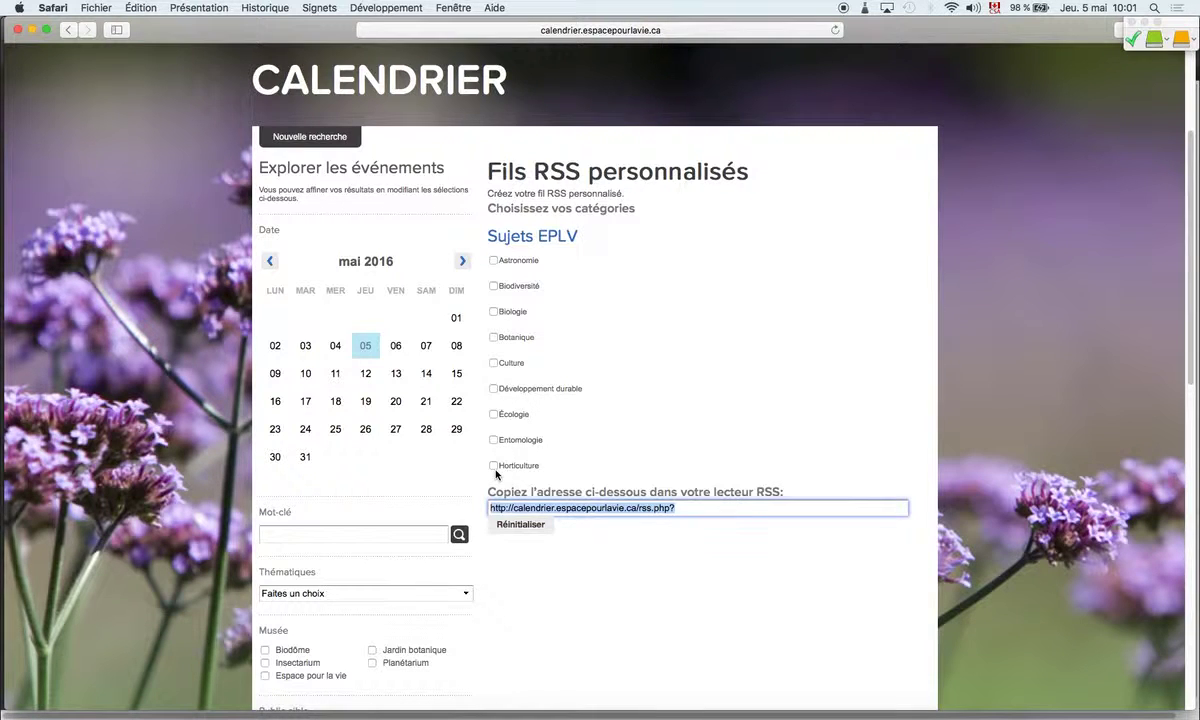
# Step: Select the Biodiversité category for the personalised RSS feed and copy the generated feed address
pyautogui.click(494, 284)
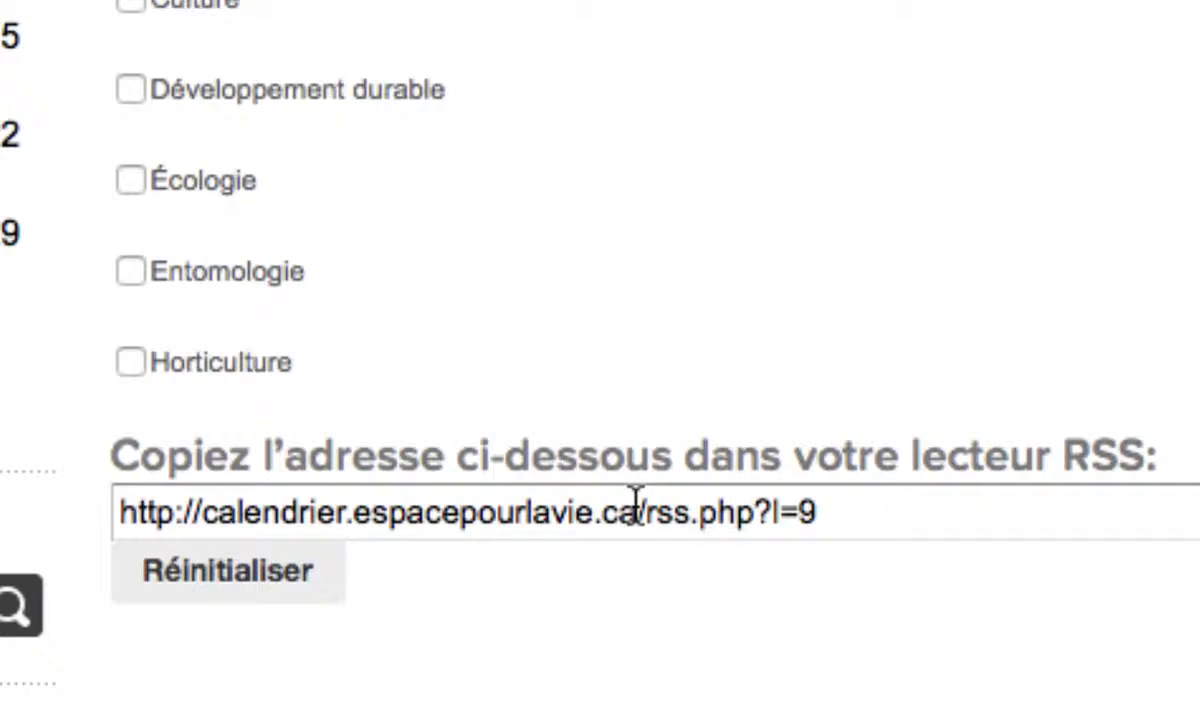
pyautogui.moveTo(648, 513); pyautogui.dragTo(840, 509)
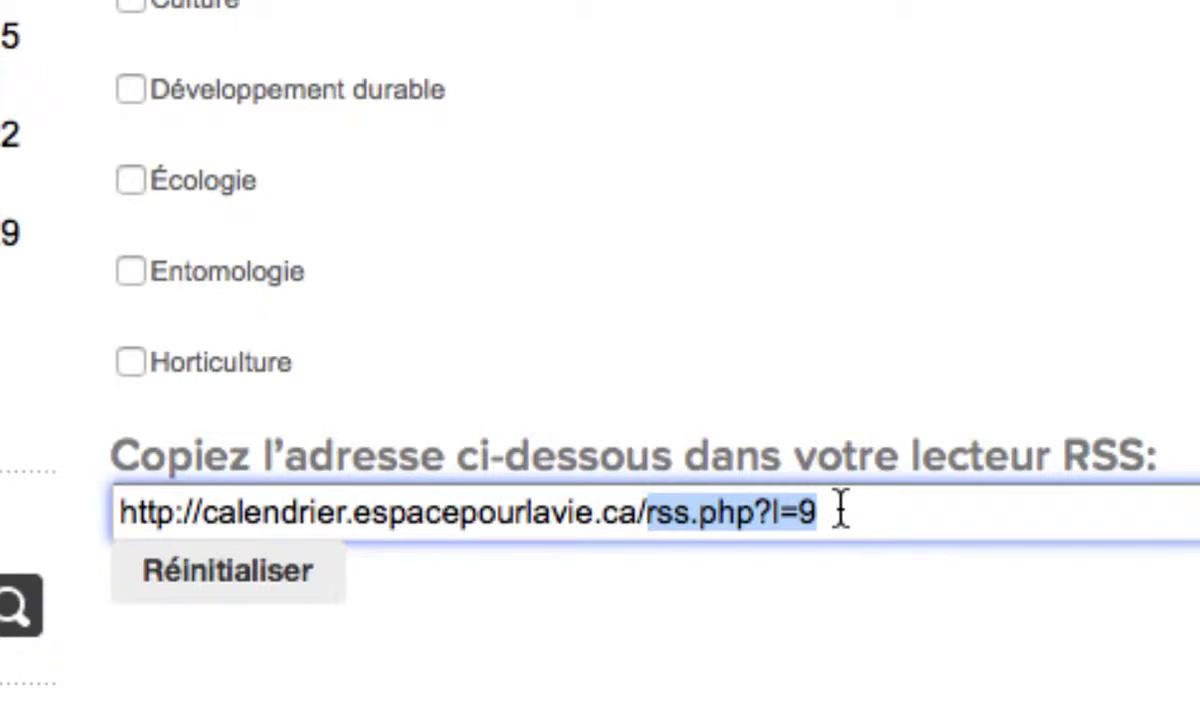
pyautogui.click(840, 509)
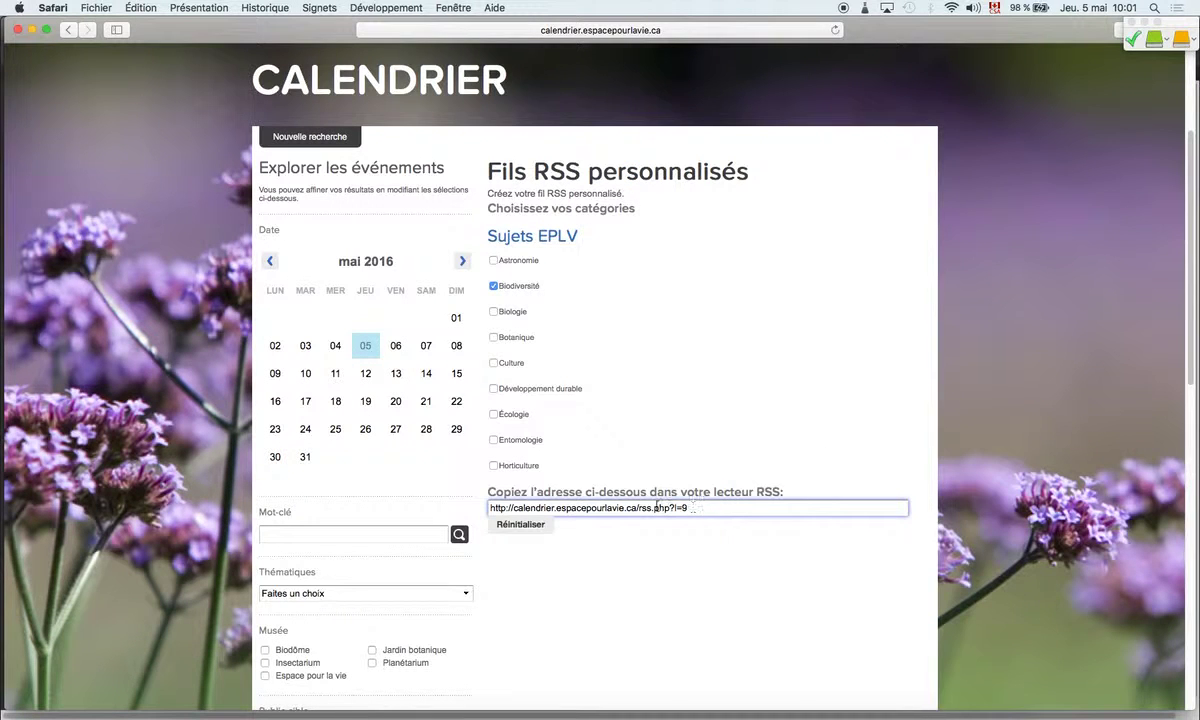
pyautogui.moveTo(687, 507); pyautogui.dragTo(479, 506)
pyautogui.press('super+c')
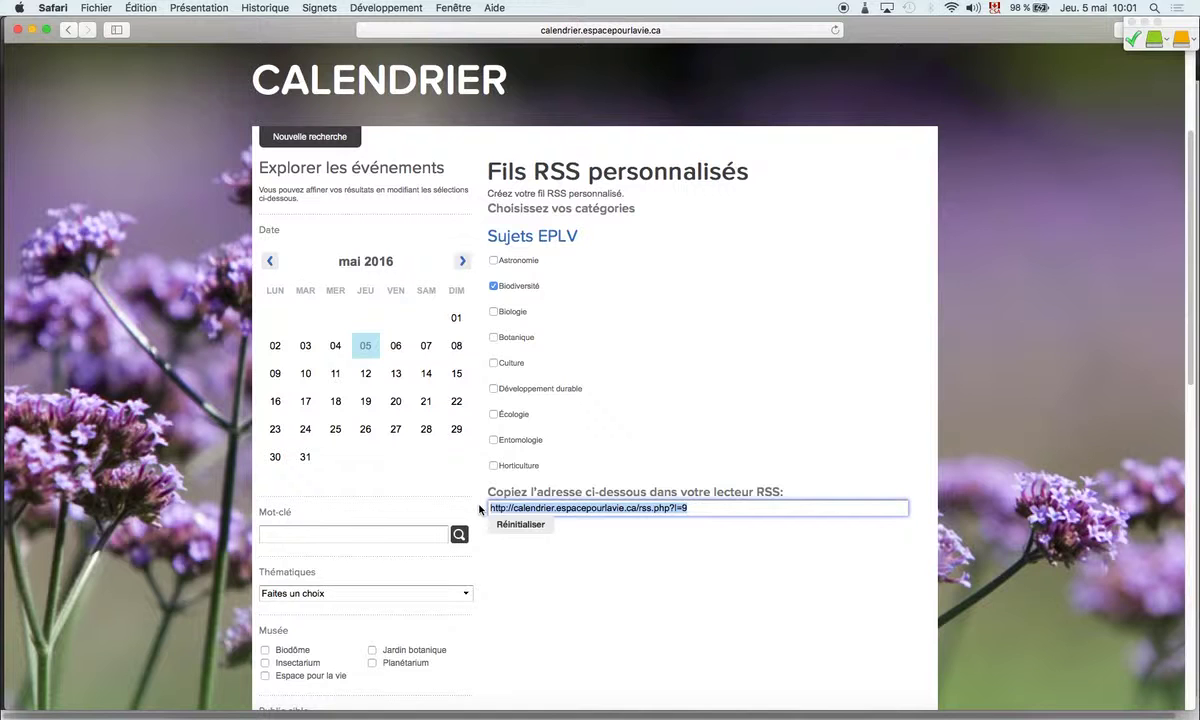
# Step: Search for "flux rss spectacle mtl" in a new browser window and open La Presse's list of RSS feeds
pyautogui.press('super+n')
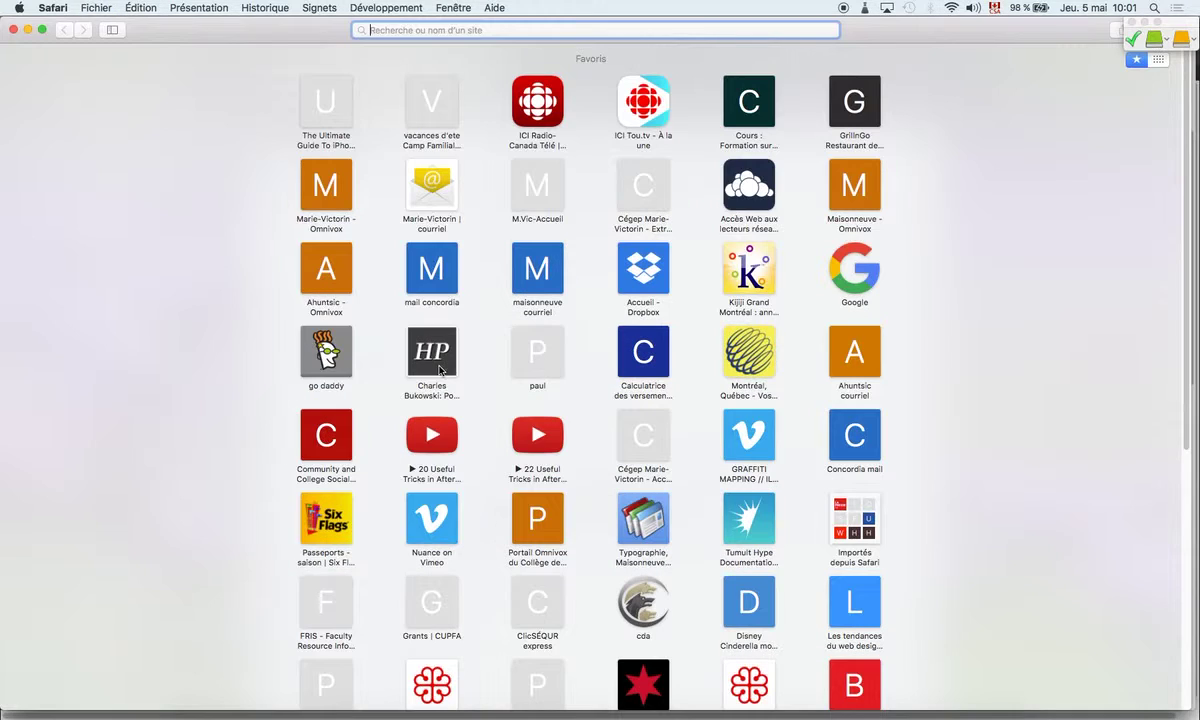
pyautogui.write('flux ')
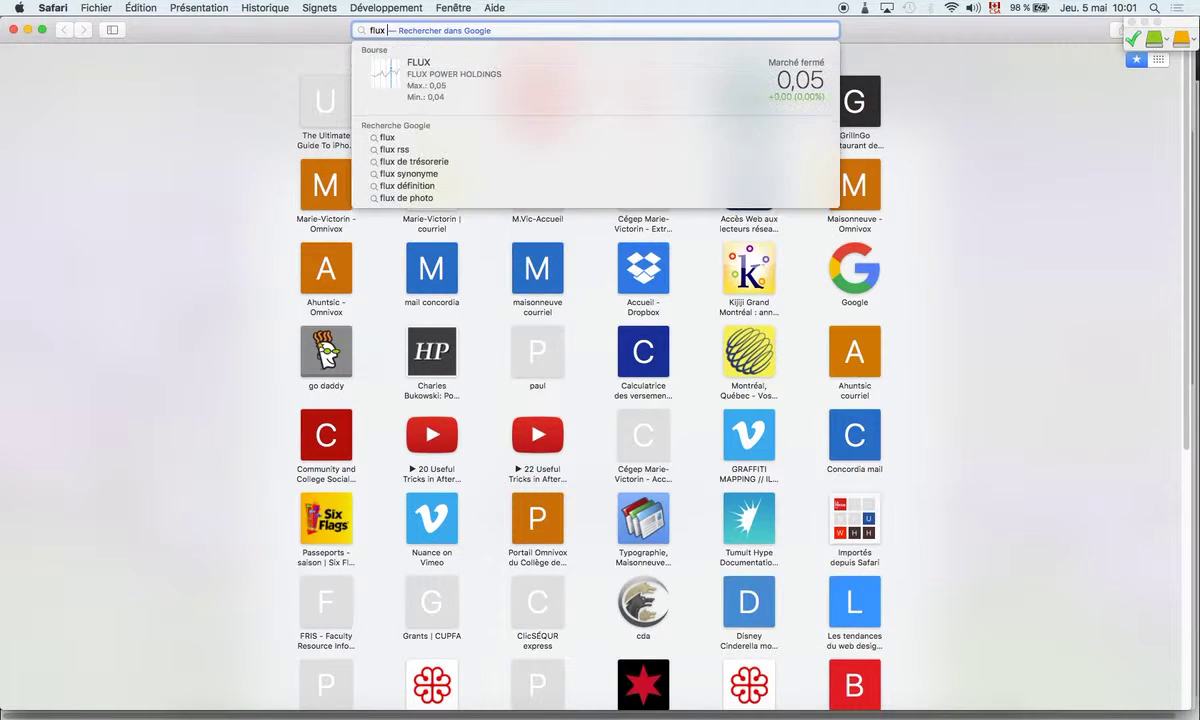
pyautogui.write('rss spec')
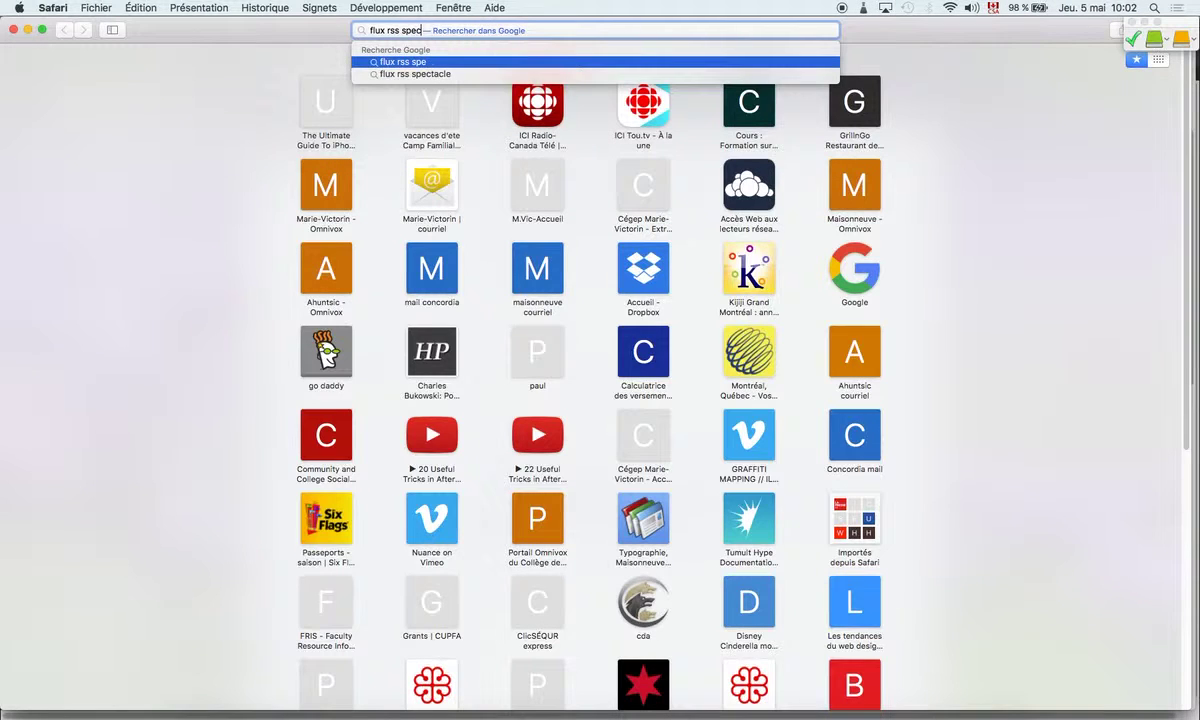
pyautogui.write('tacle mtl')
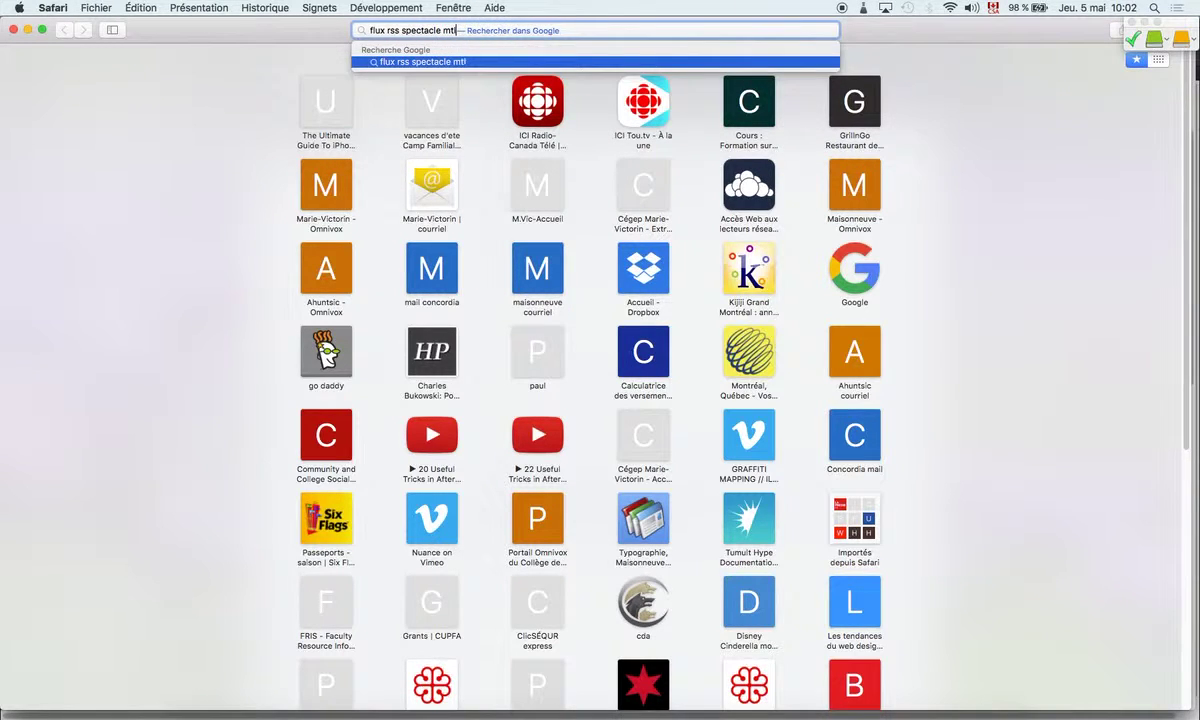
pyautogui.press('Return')
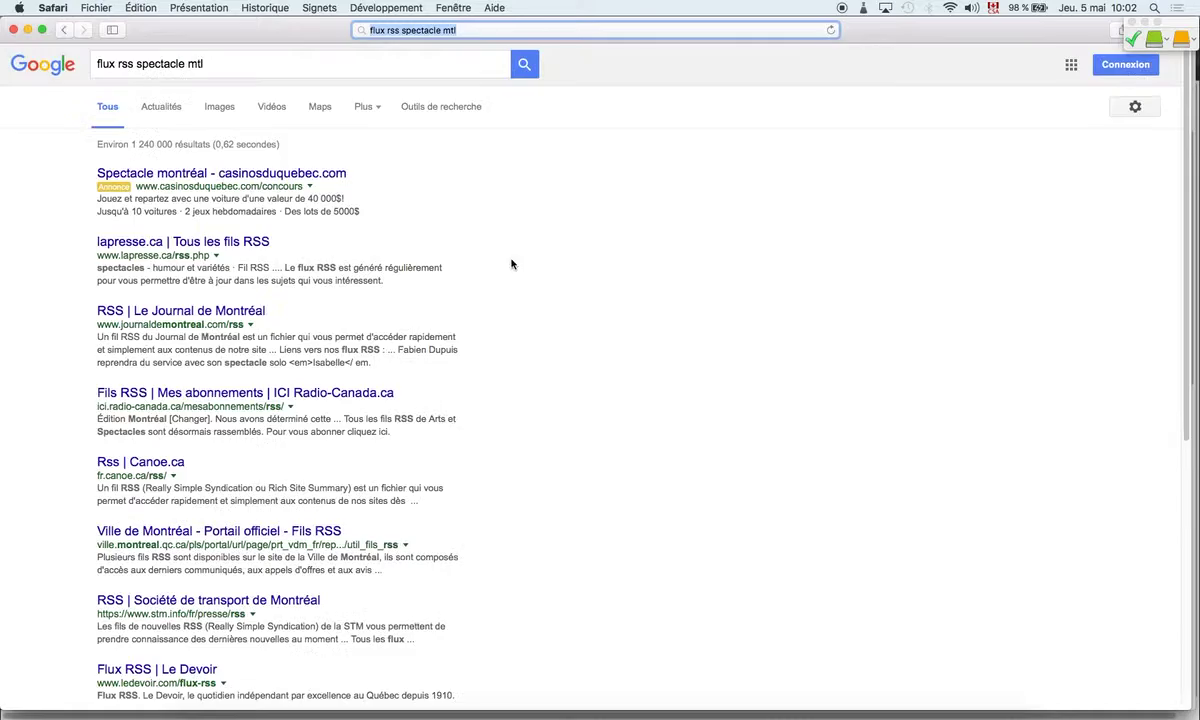
pyautogui.click(195, 245)
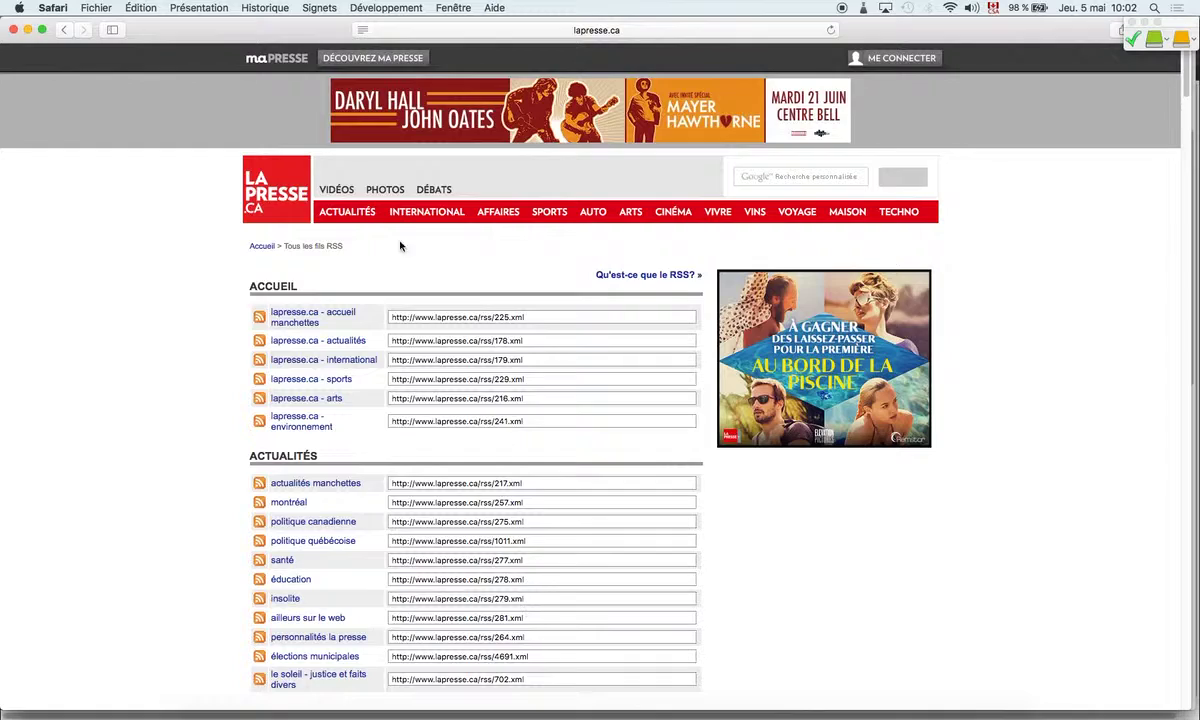
# Step: Move the La Presse window aside and bring the FeedWind window forward, enlarged to fill the screen
pyautogui.moveTo(188, 28); pyautogui.dragTo(290, 251)
pyautogui.click(283, 104)
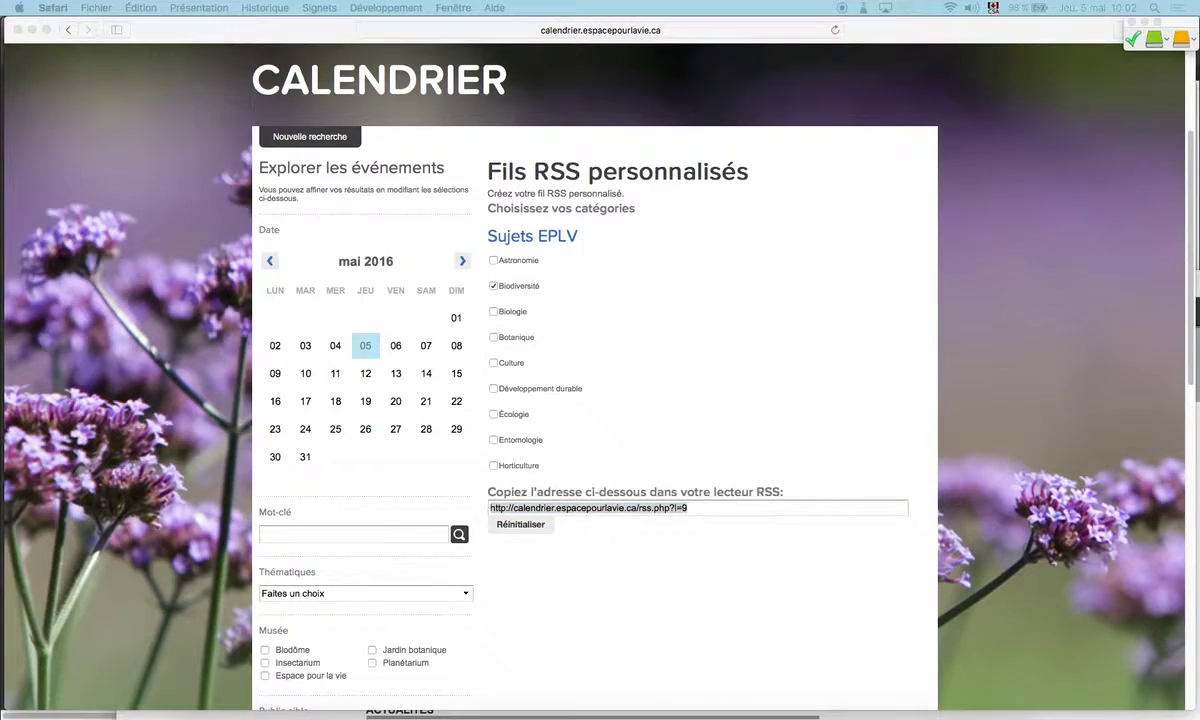
pyautogui.moveTo(1198, 100); pyautogui.dragTo(281, 36)
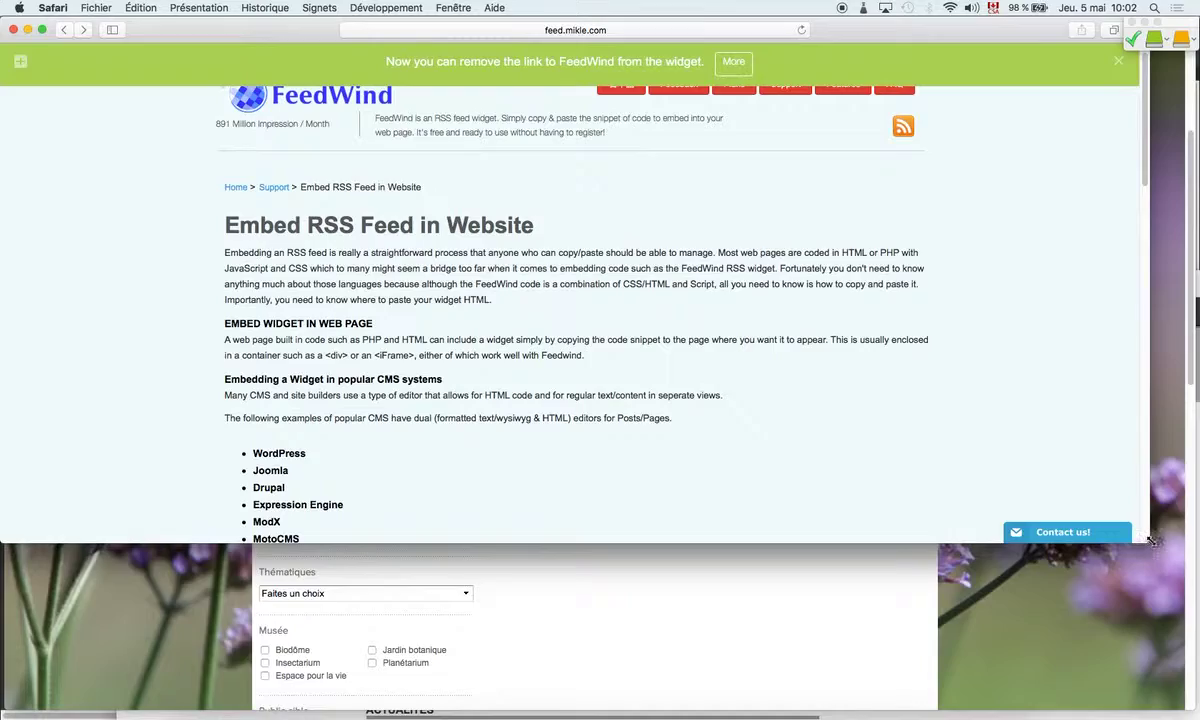
pyautogui.moveTo(1151, 541); pyautogui.dragTo(1196, 716)
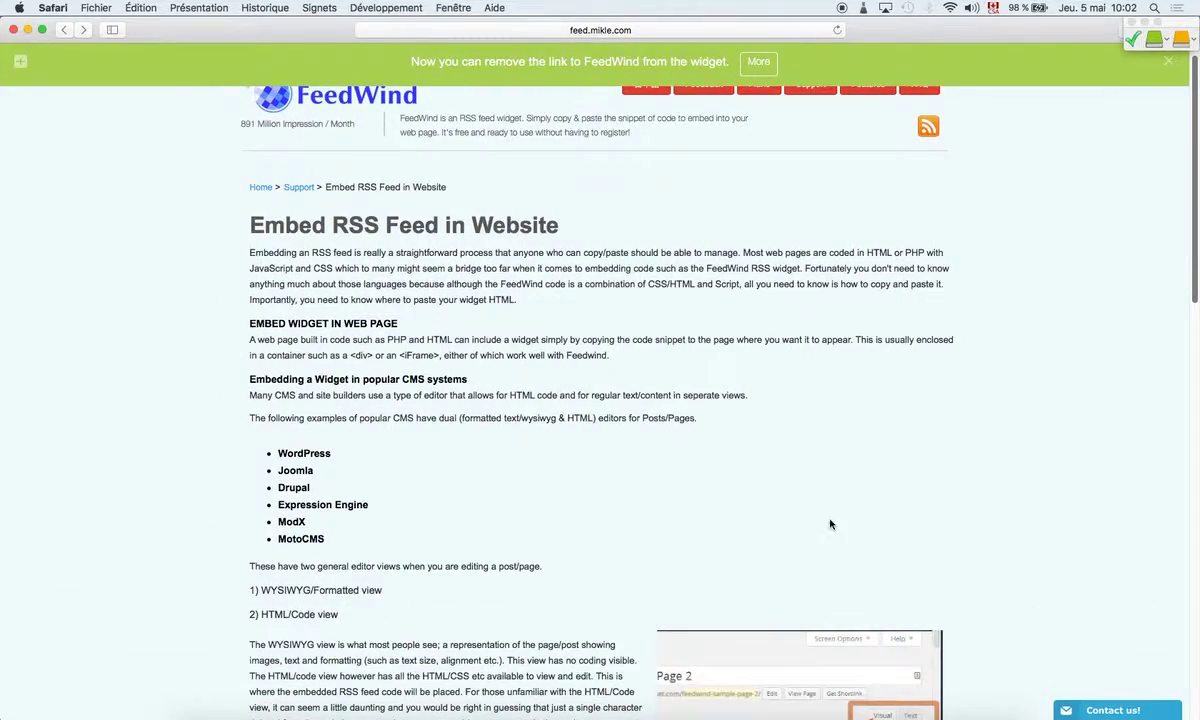
# Step: Look through the article on embedding RSS feeds and open the free RSS widget creator from its end
pyautogui.scroll(-20, 830, 524)
pyautogui.scroll(20, 700, 360)
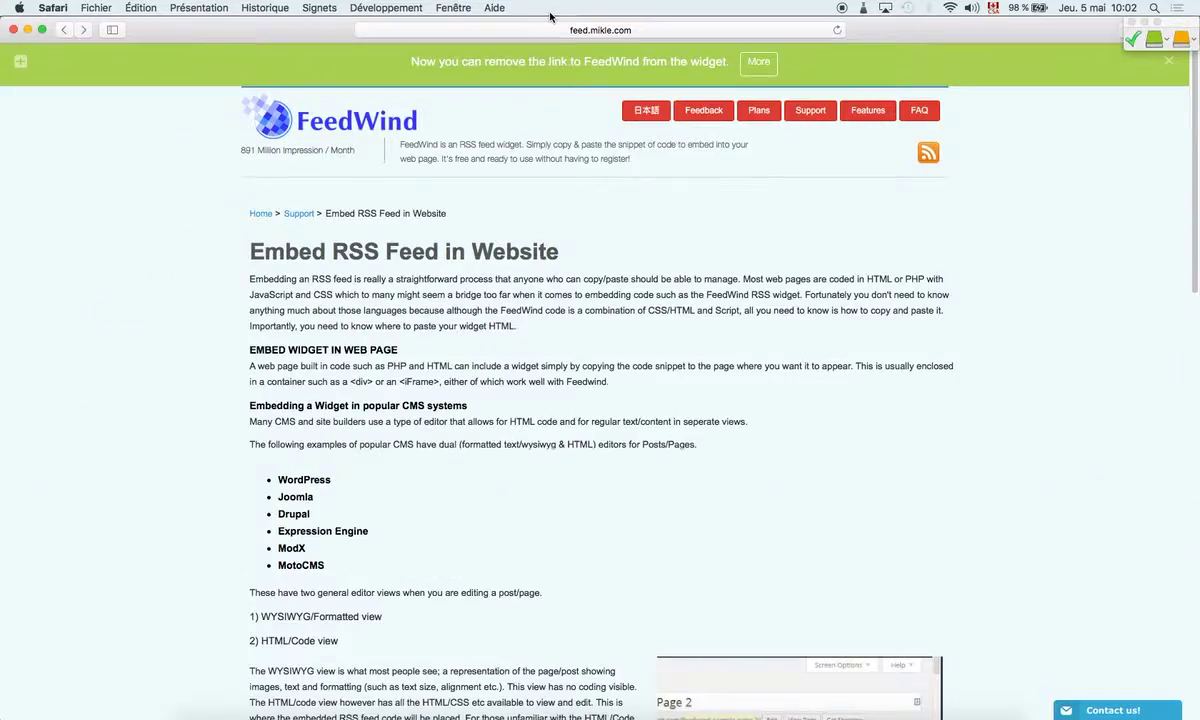
pyautogui.scroll(-20, 650, 374)
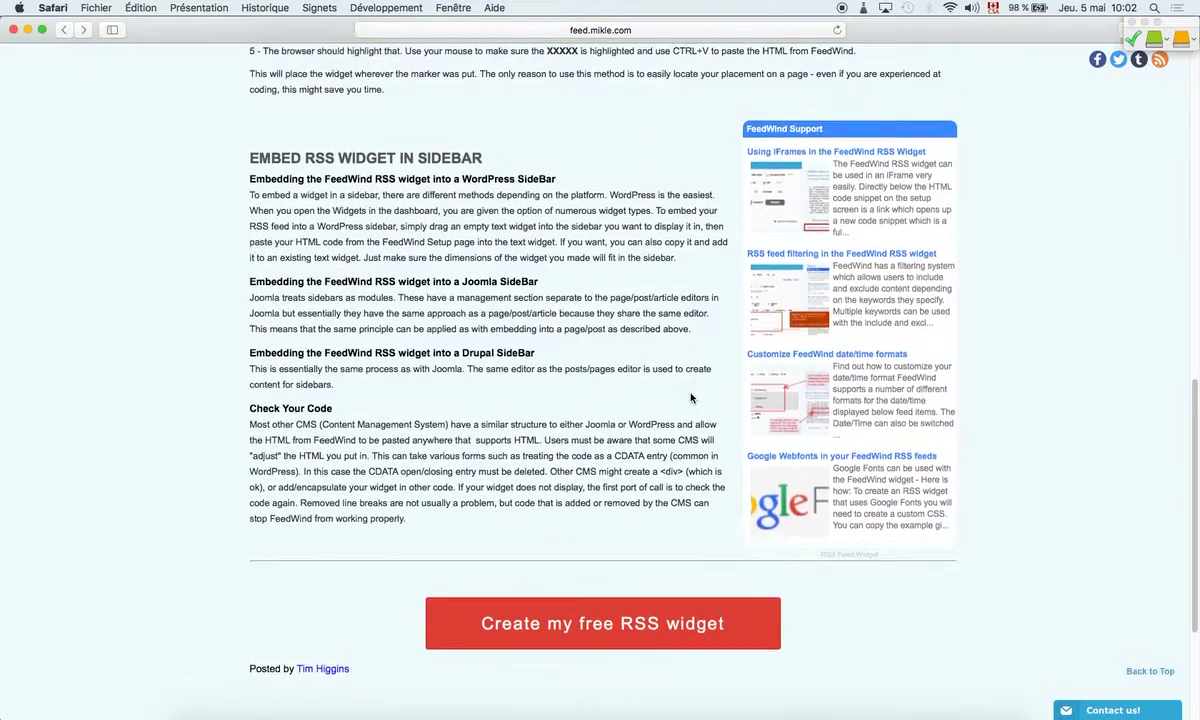
pyautogui.click(554, 624)
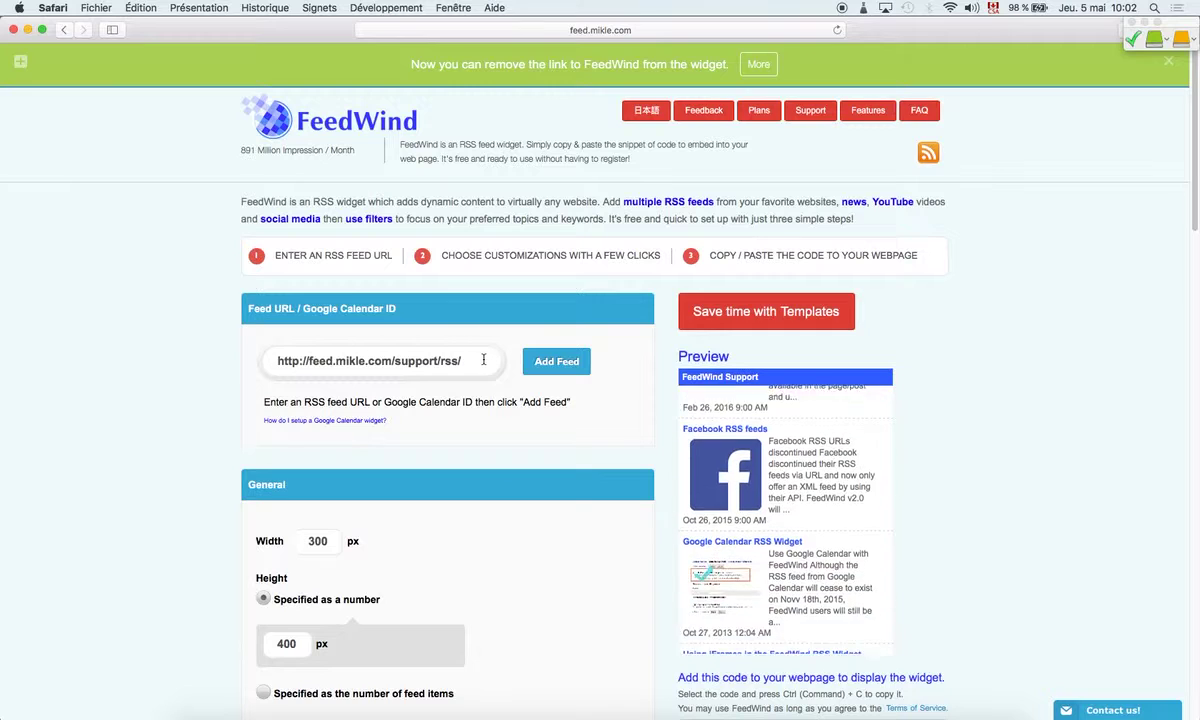
# Step: Replace the sample feed URL with the copied Biodiversité feed address and add it to the widget
pyautogui.moveTo(483, 359); pyautogui.dragTo(253, 361)
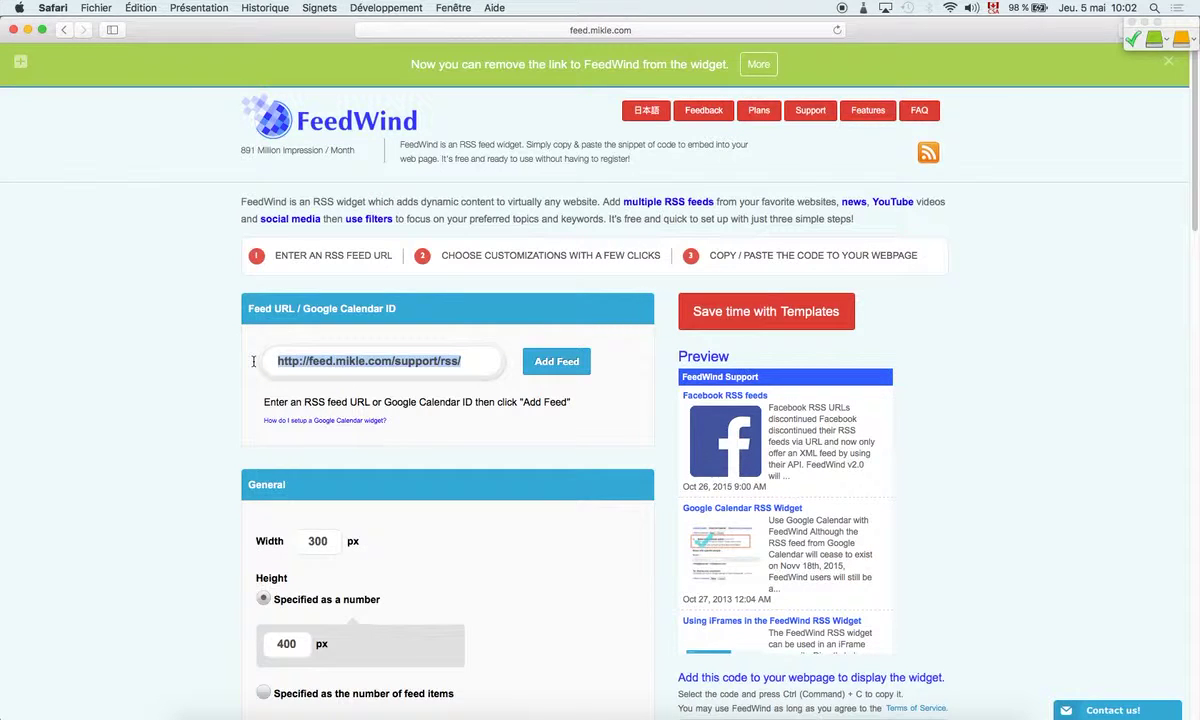
pyautogui.press('super+v')
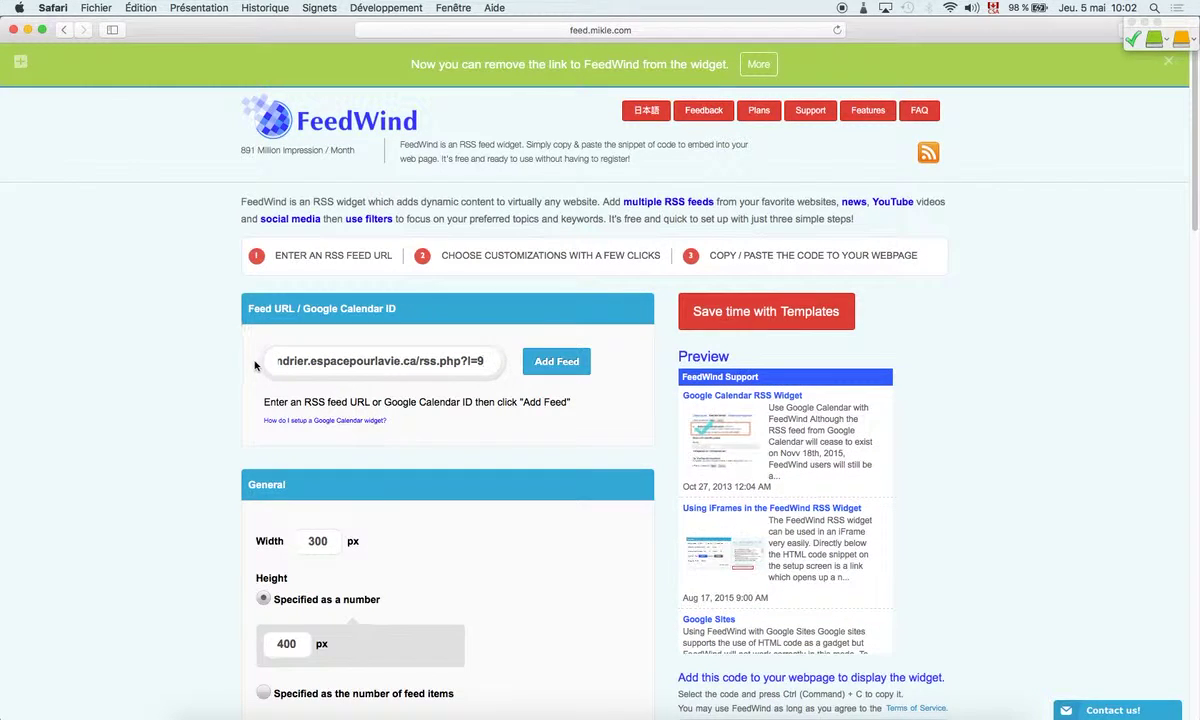
pyautogui.click(562, 366)
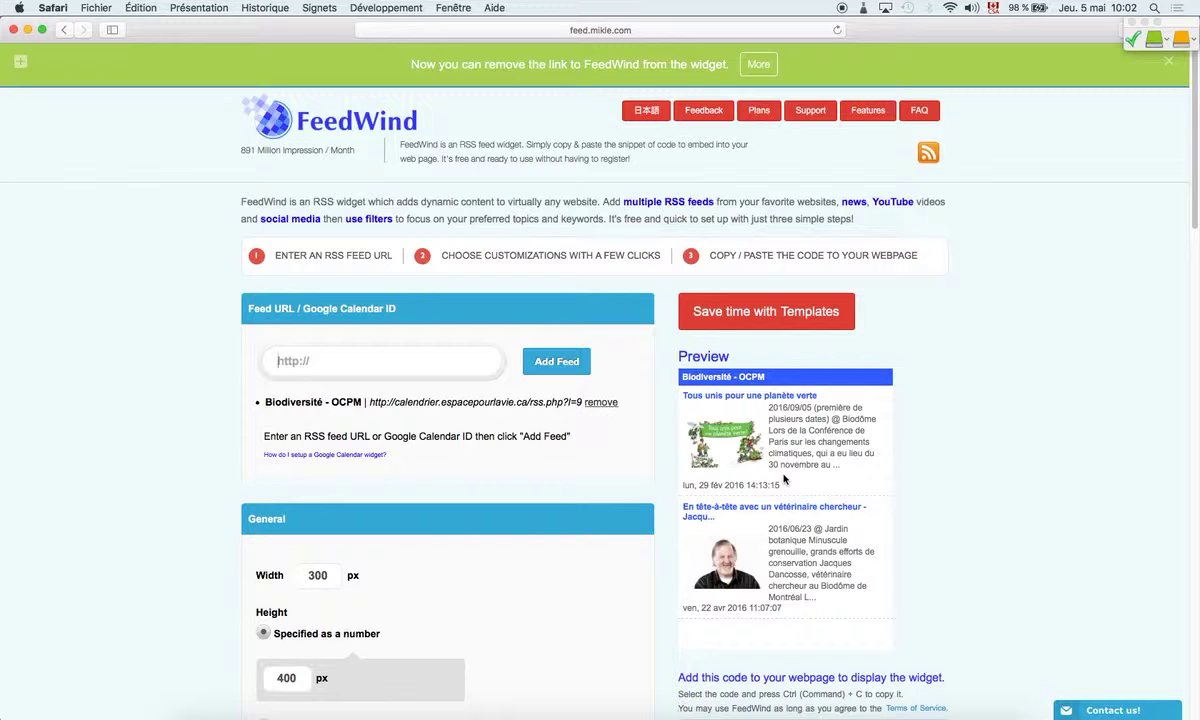
# Step: Try a widget width of 100 px
pyautogui.scroll(-5, 471, 557)
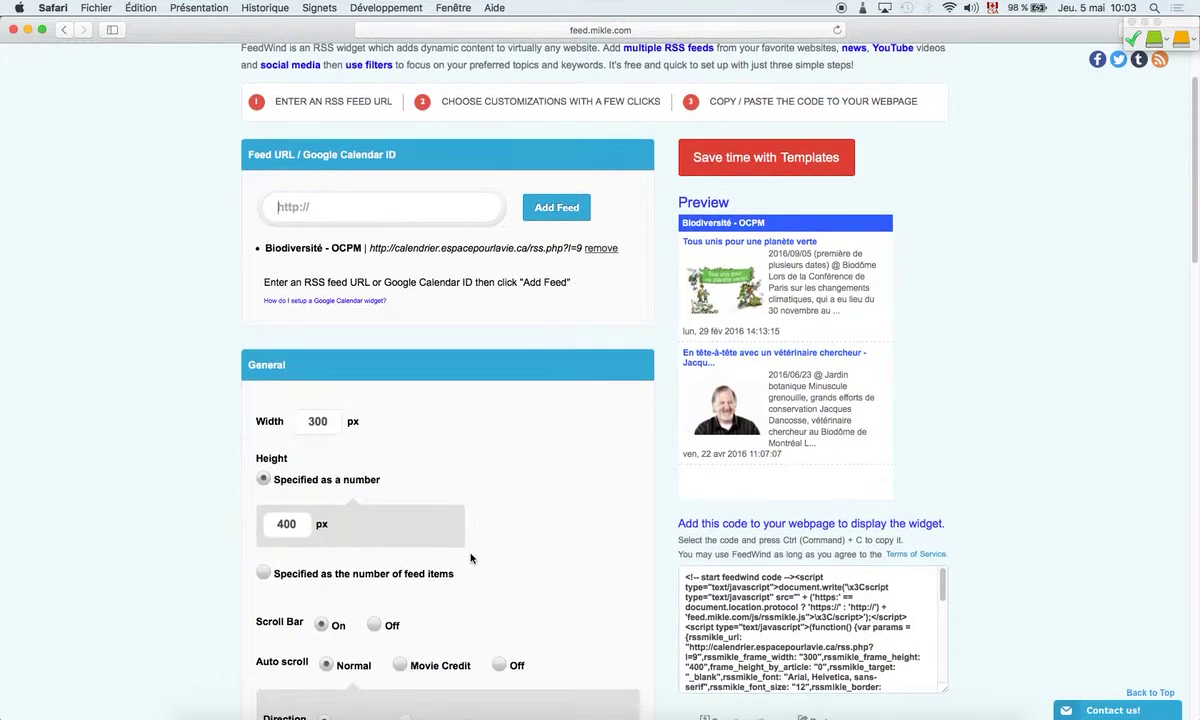
pyautogui.doubleClick(317, 421)
pyautogui.write('100')
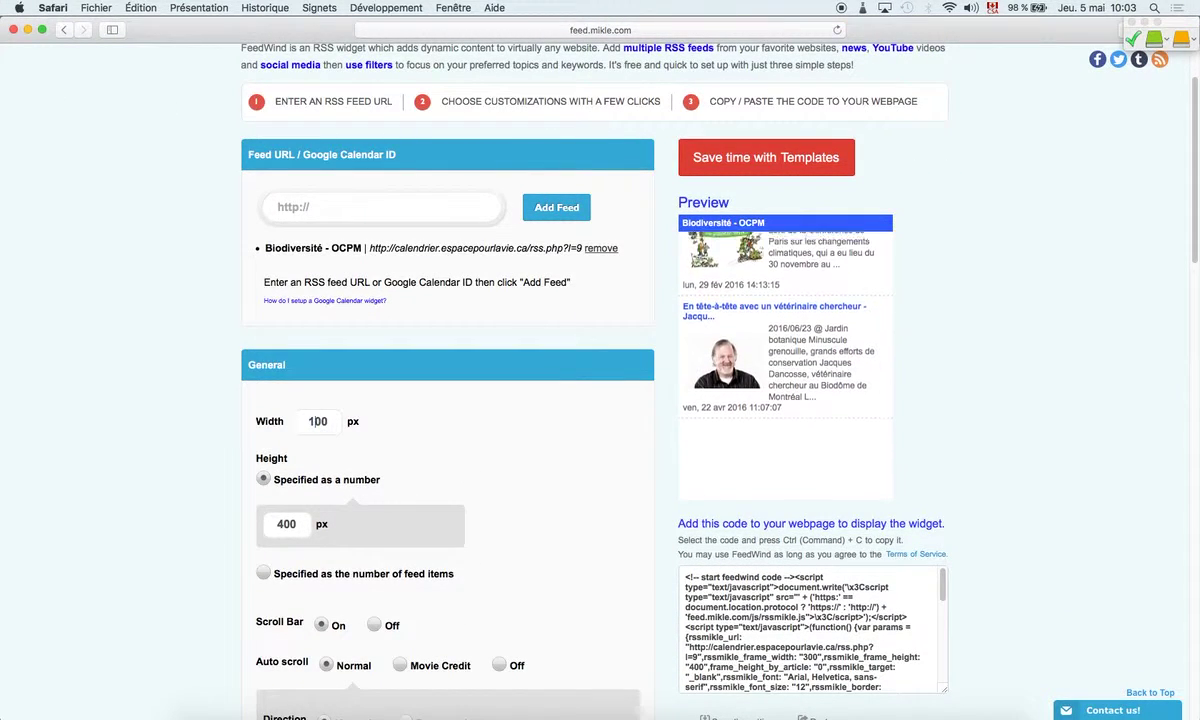
pyautogui.click(286, 525)
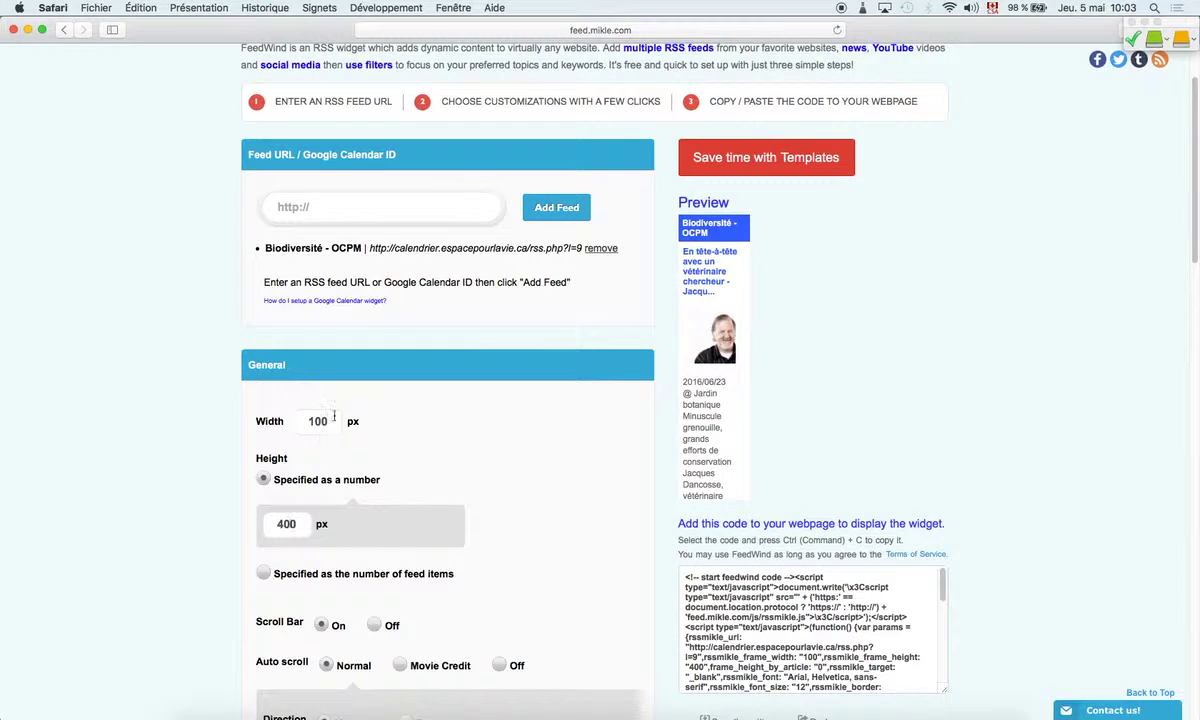
# Step: Set the widget's width to 320 px and its fixed height to 100 px
pyautogui.doubleClick(300, 421)
pyautogui.write('32')
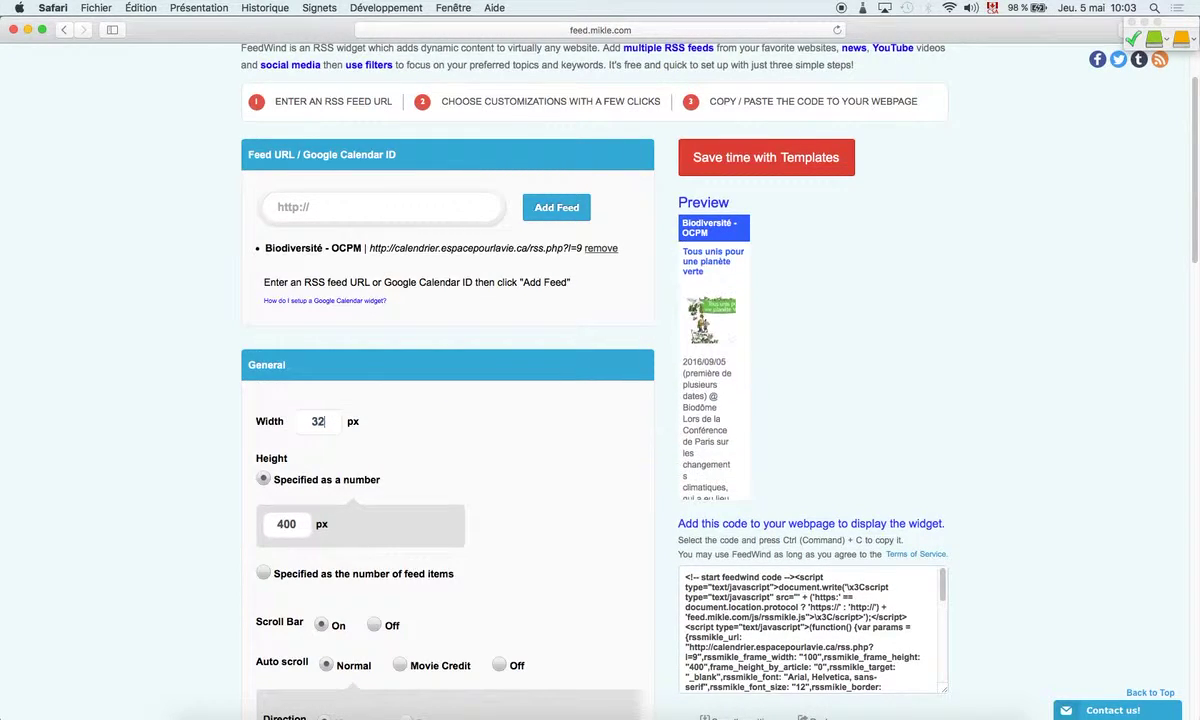
pyautogui.write('0')
pyautogui.click(291, 525)
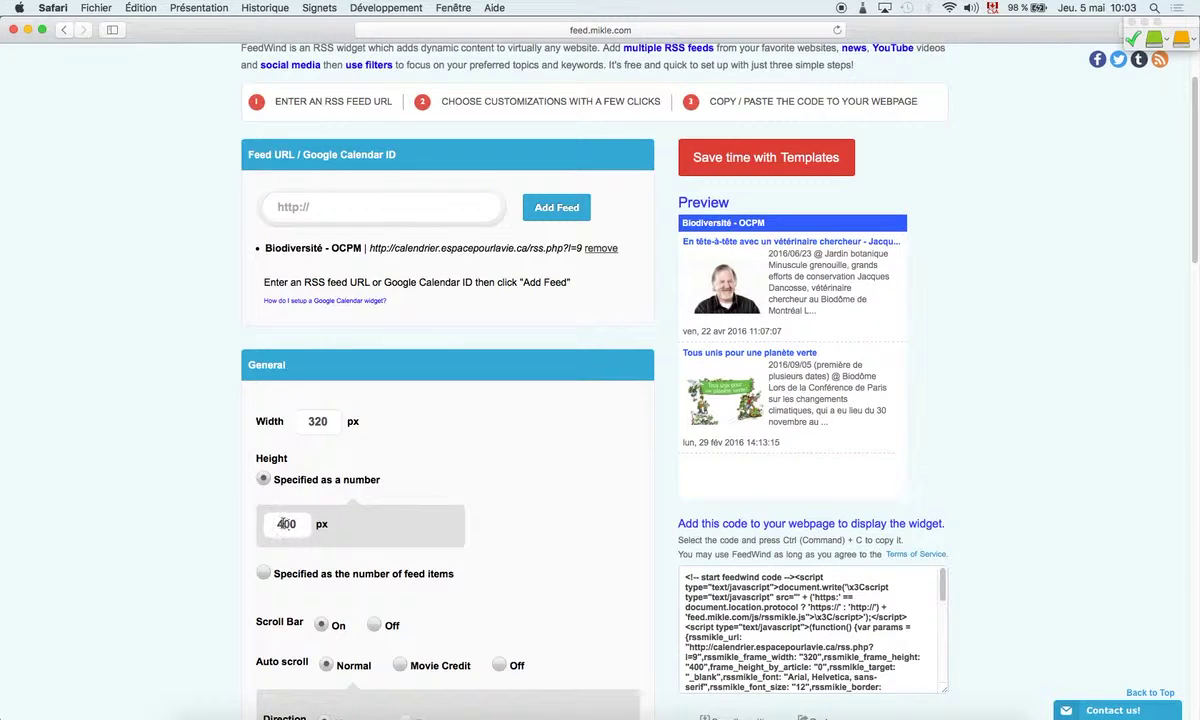
pyautogui.click(269, 524)
pyautogui.press('Delete')
pyautogui.write('1')
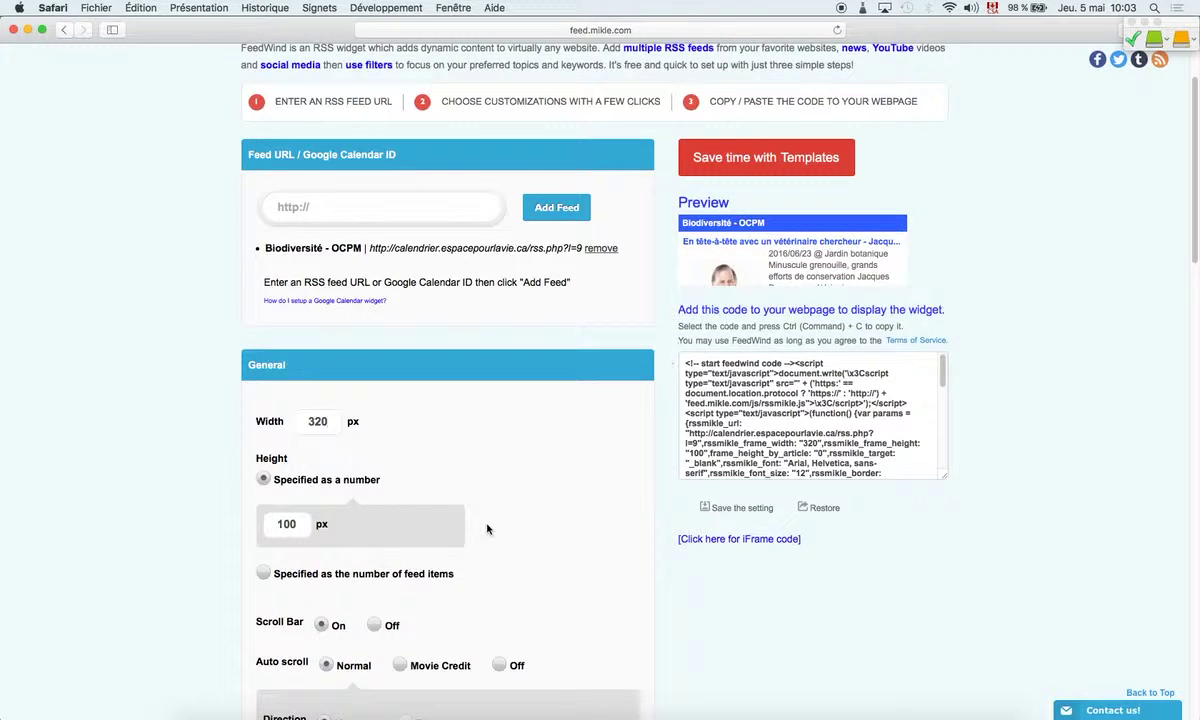
# Step: Turn off the widget's scroll bar and use normal auto scroll with a scroll step of 5 seconds
pyautogui.scroll(-5, 470, 510)
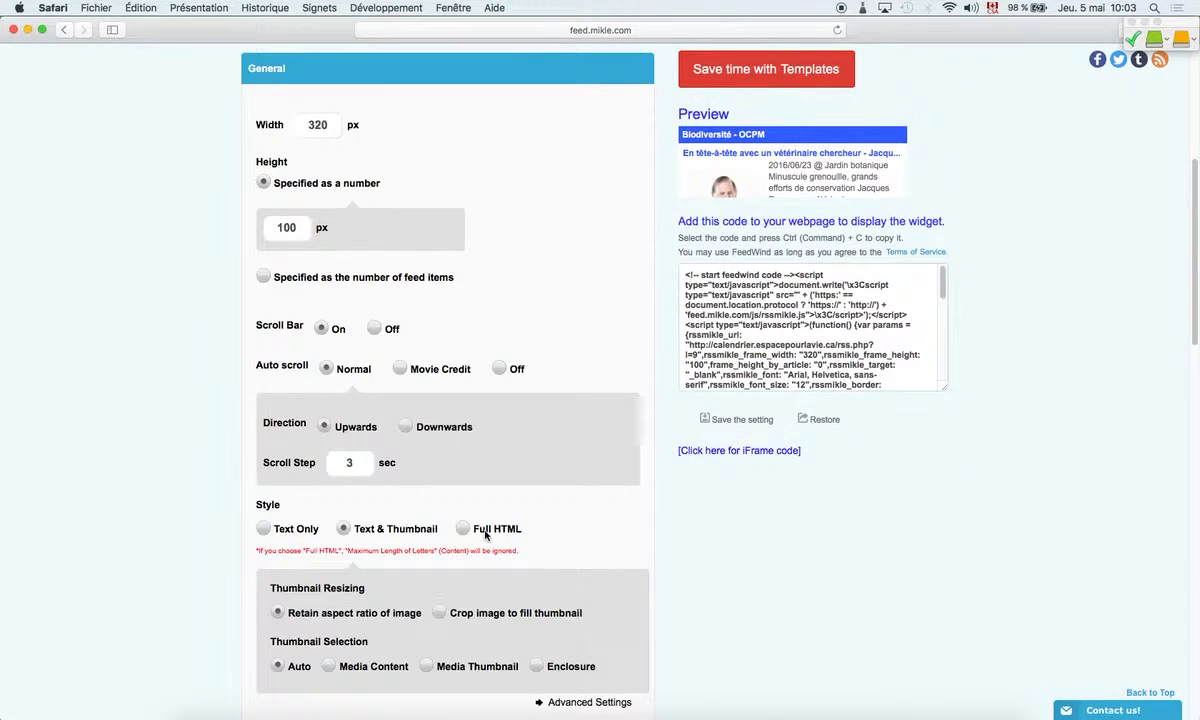
pyautogui.click(375, 329)
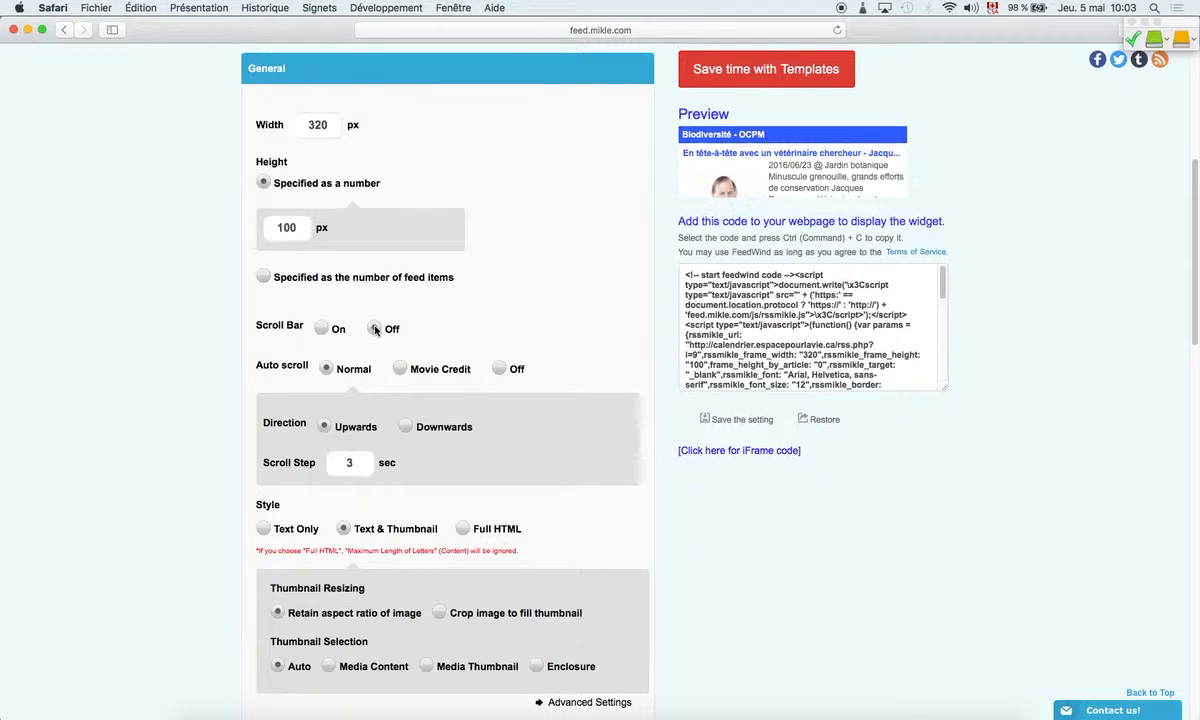
pyautogui.click(498, 369)
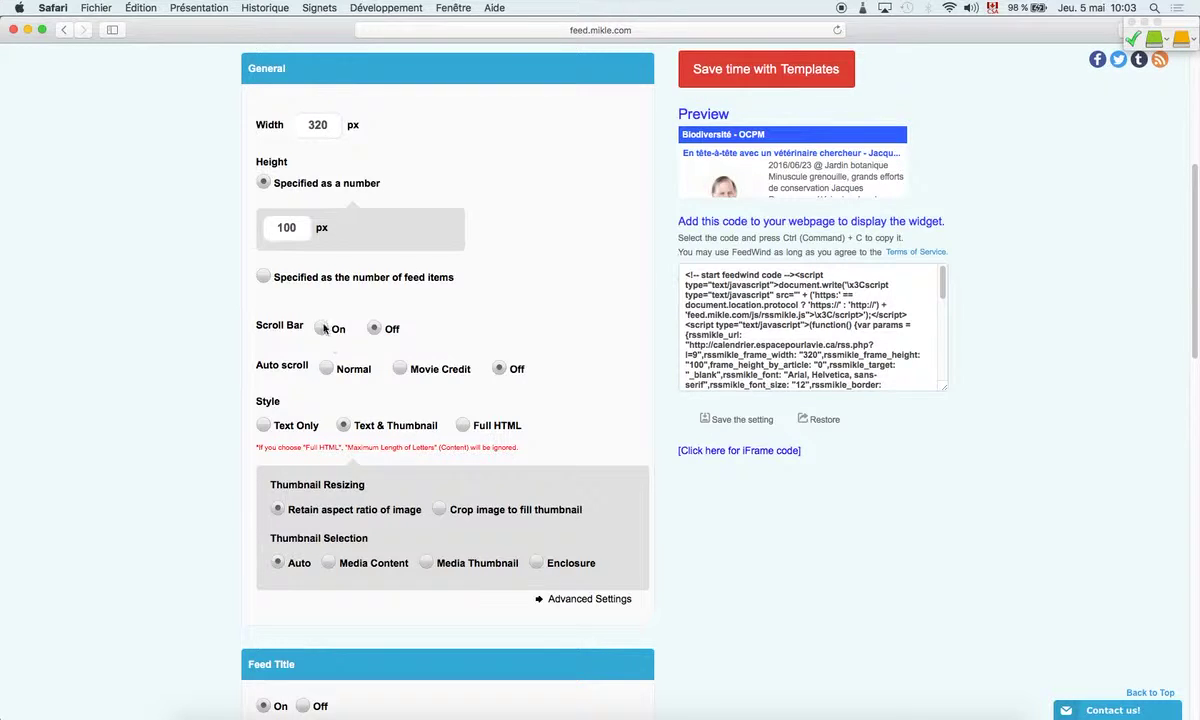
pyautogui.click(333, 371)
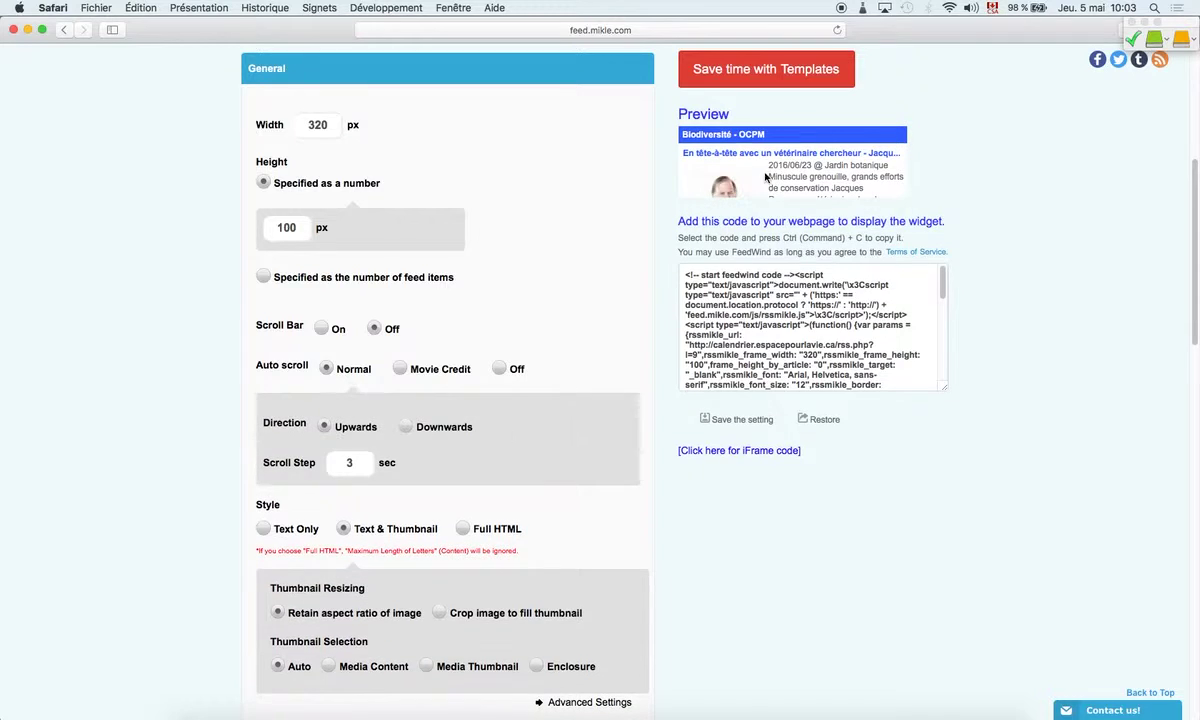
pyautogui.doubleClick(348, 462)
pyautogui.write('5')
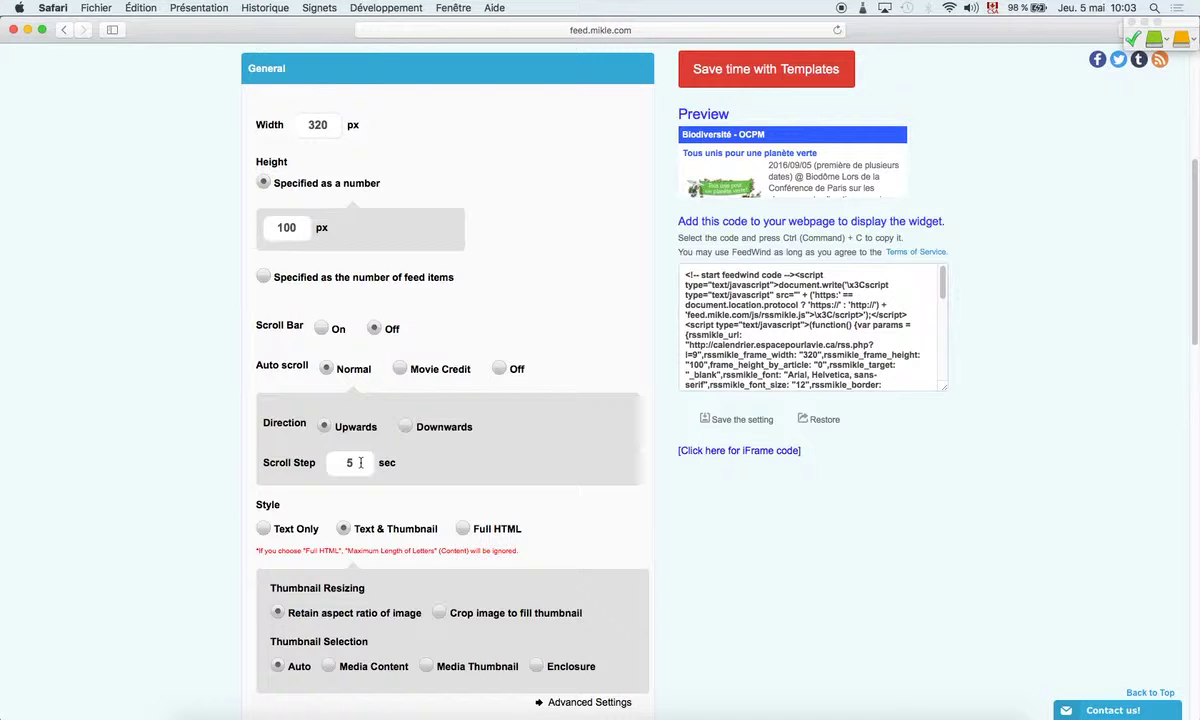
pyautogui.scroll(-4, 370, 462)
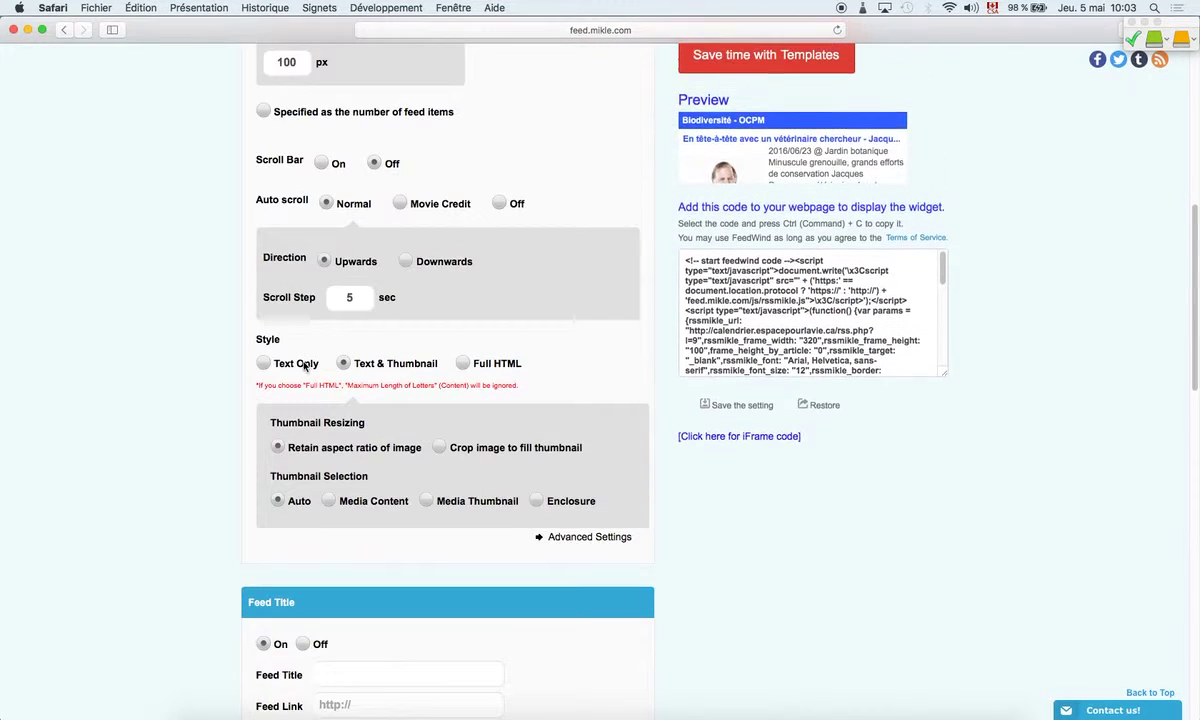
# Step: Set the widget's style to Text Only and try the yellow and pink colour presets for the feed title
pyautogui.click(264, 364)
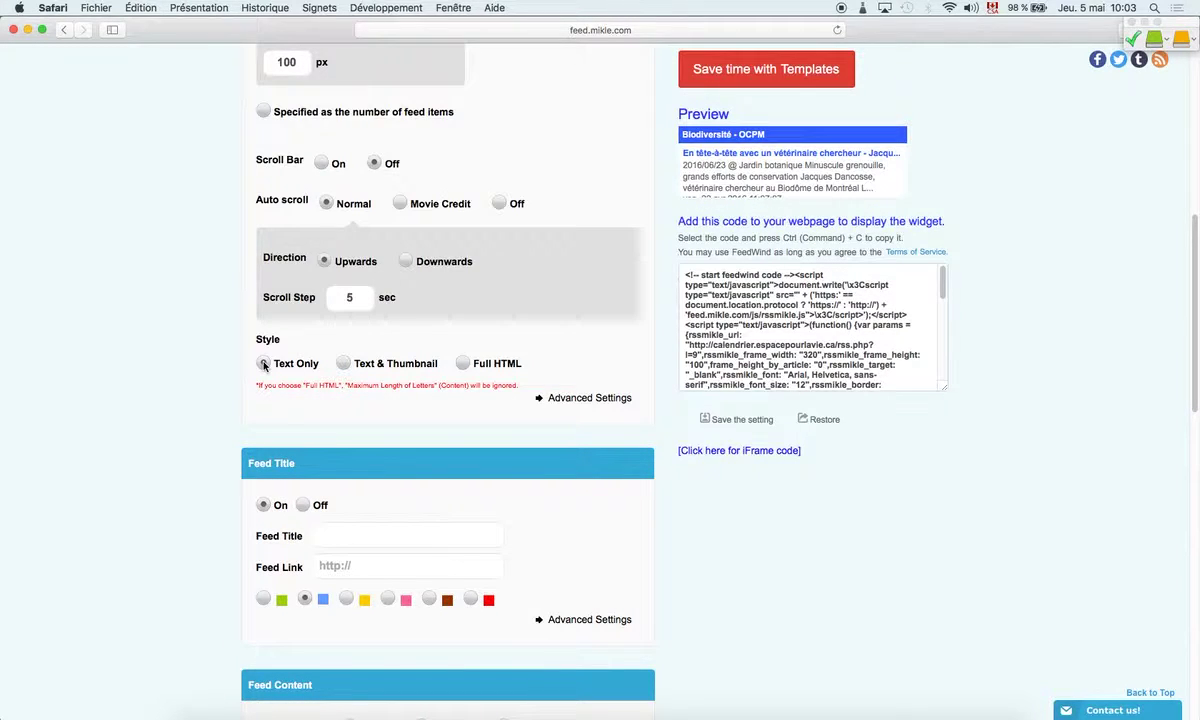
pyautogui.scroll(-1, 364, 477)
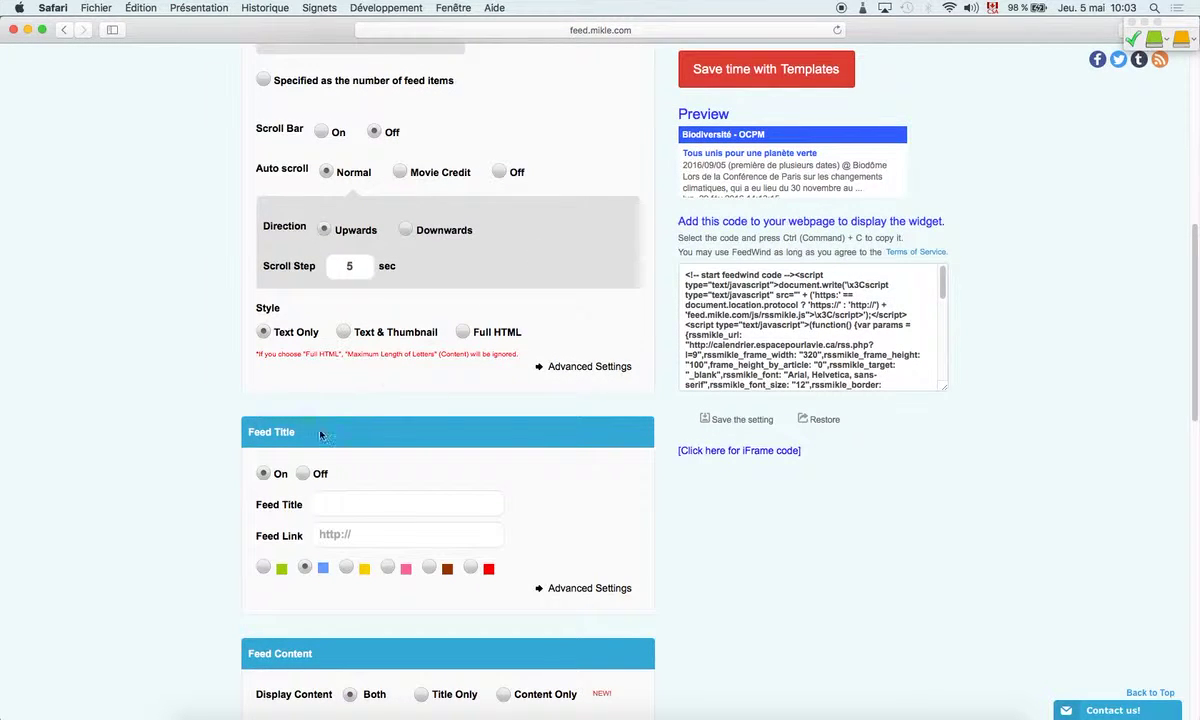
pyautogui.click(346, 568)
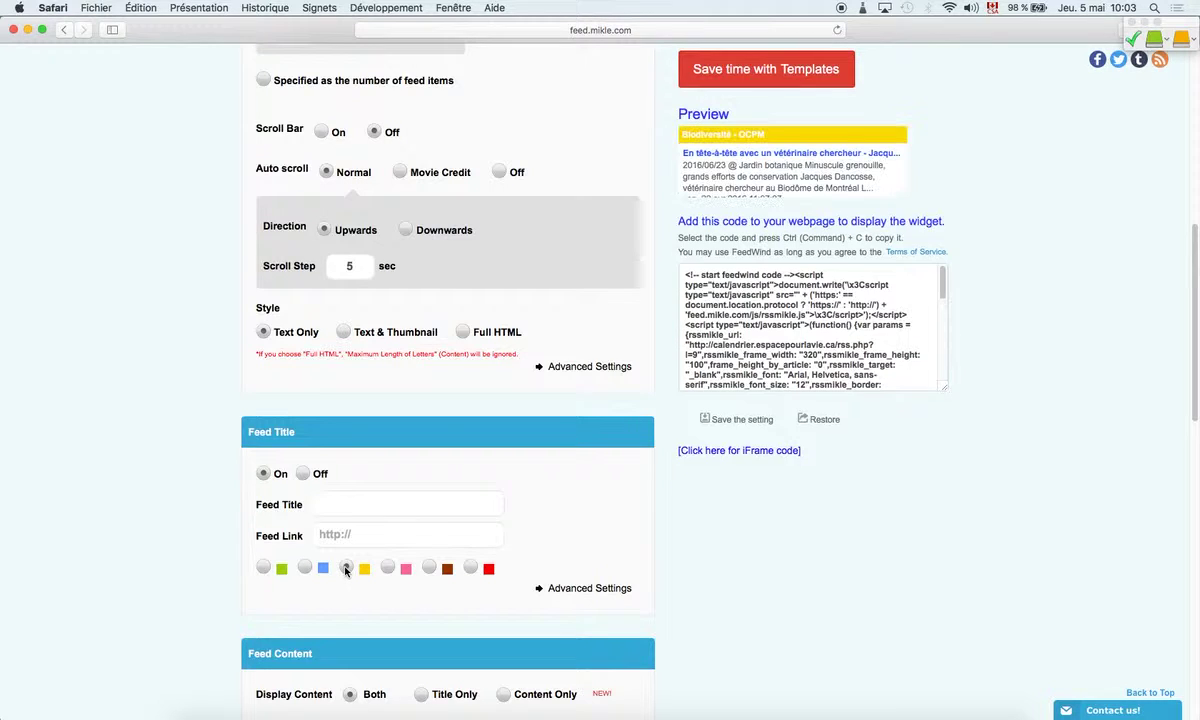
pyautogui.click(386, 567)
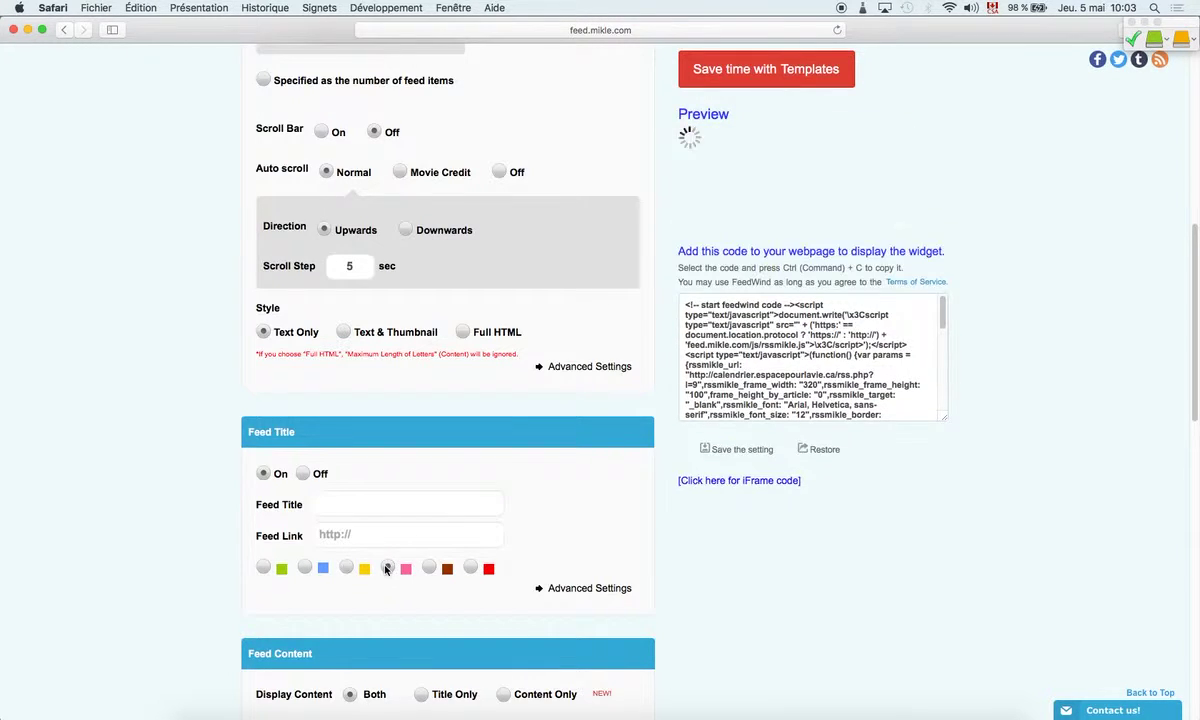
# Step: Reset the feed title to the blue preset and give it a custom light cyan background colour, 5EEAFF
pyautogui.click(551, 590)
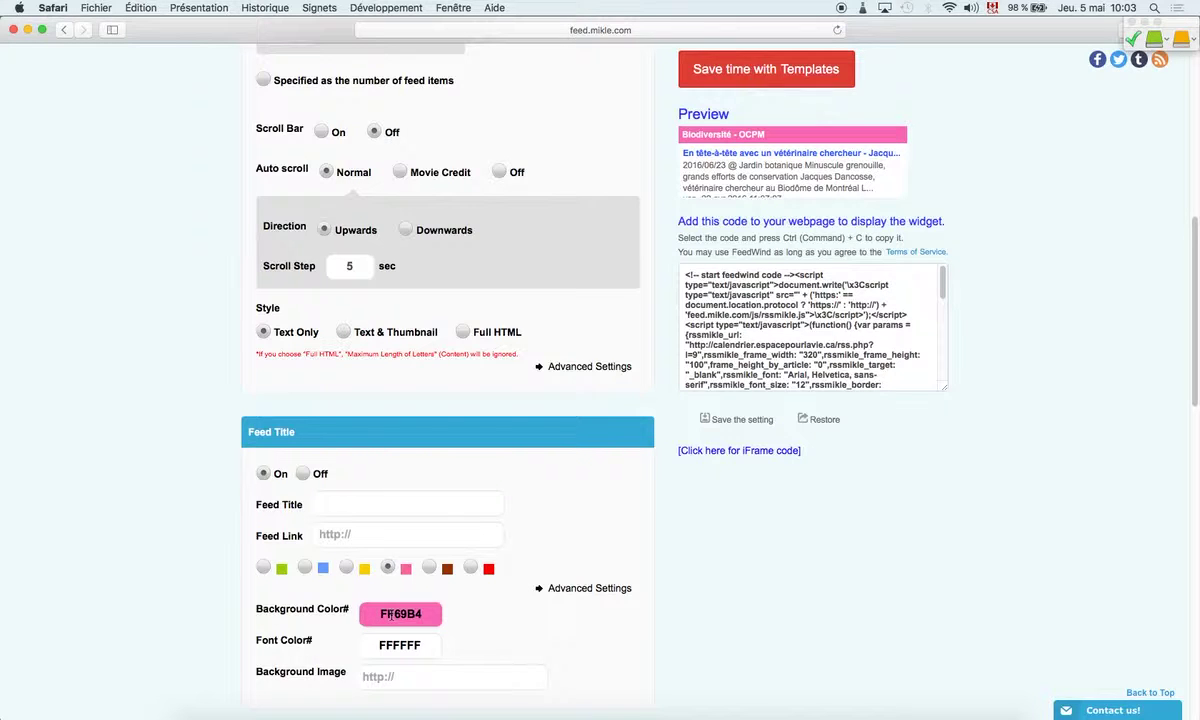
pyautogui.click(305, 567)
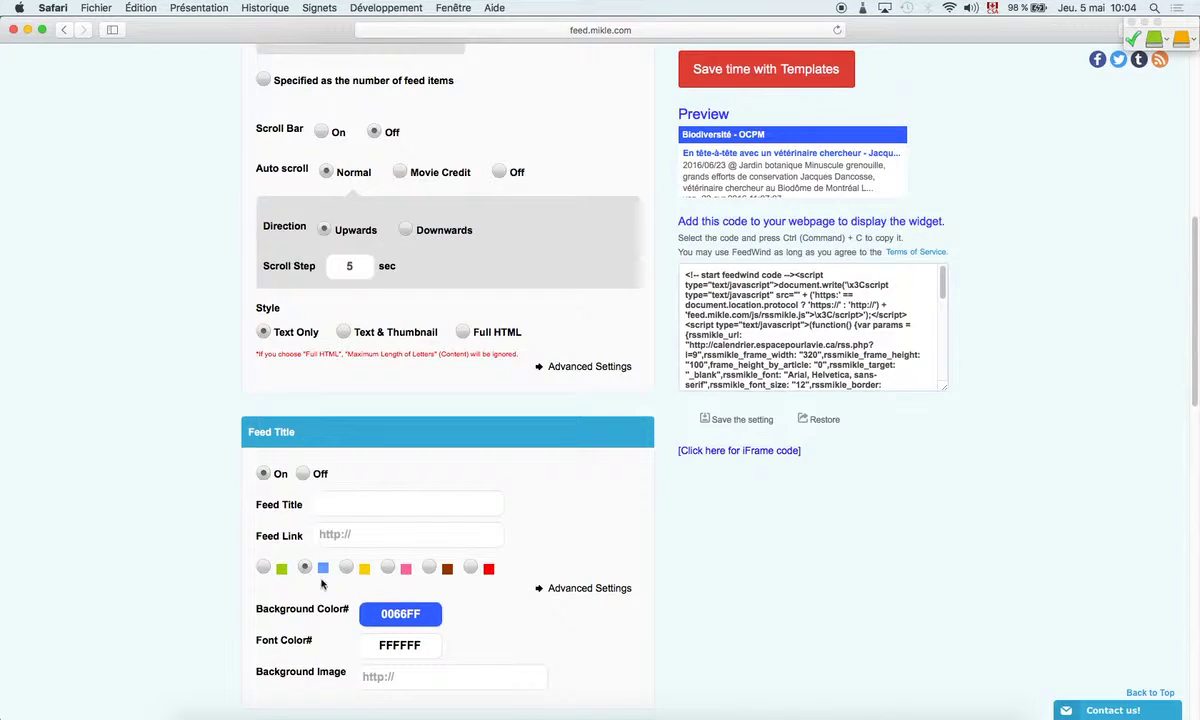
pyautogui.click(378, 613)
pyautogui.click(436, 663)
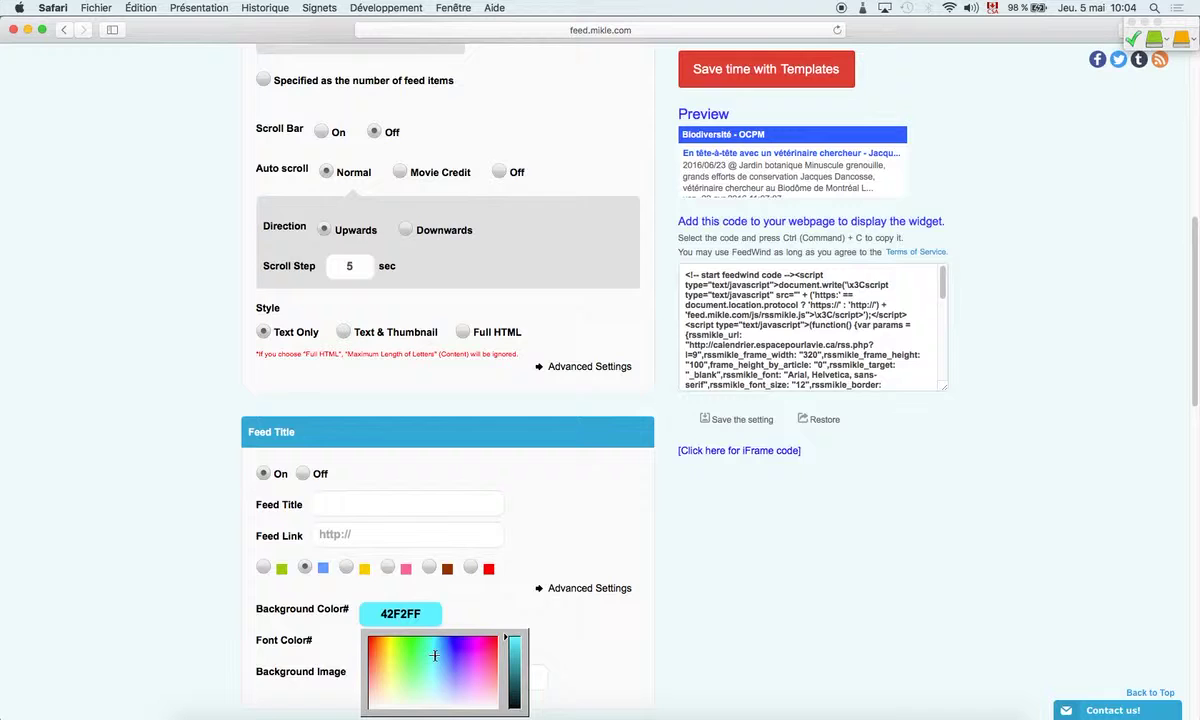
pyautogui.click(486, 617)
# Step: Try showing only the feed content, and set the widget to display Title Only
pyautogui.scroll(-8, 488, 615)
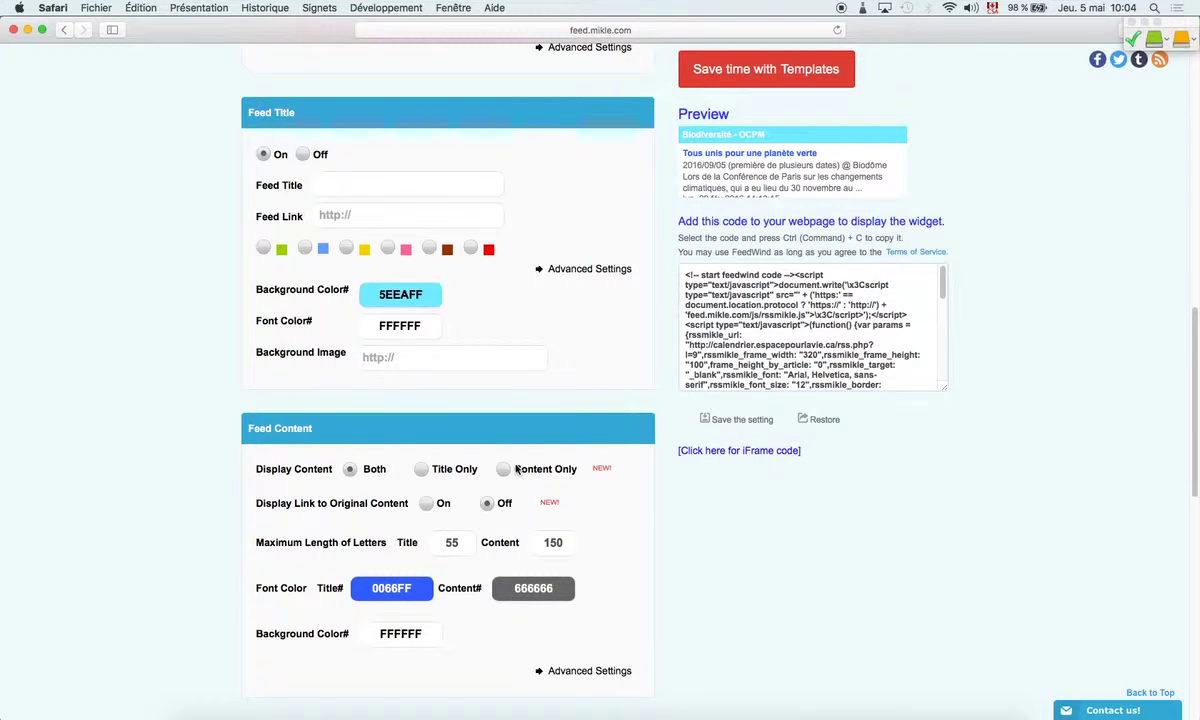
pyautogui.click(503, 470)
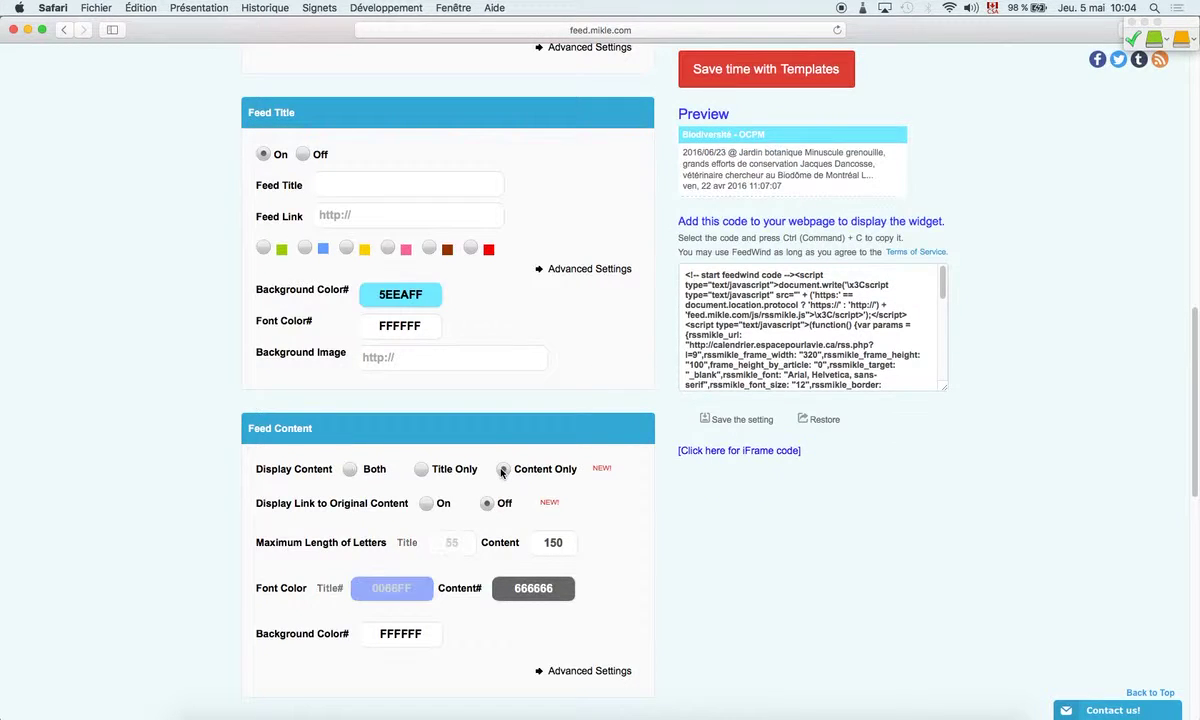
pyautogui.click(421, 469)
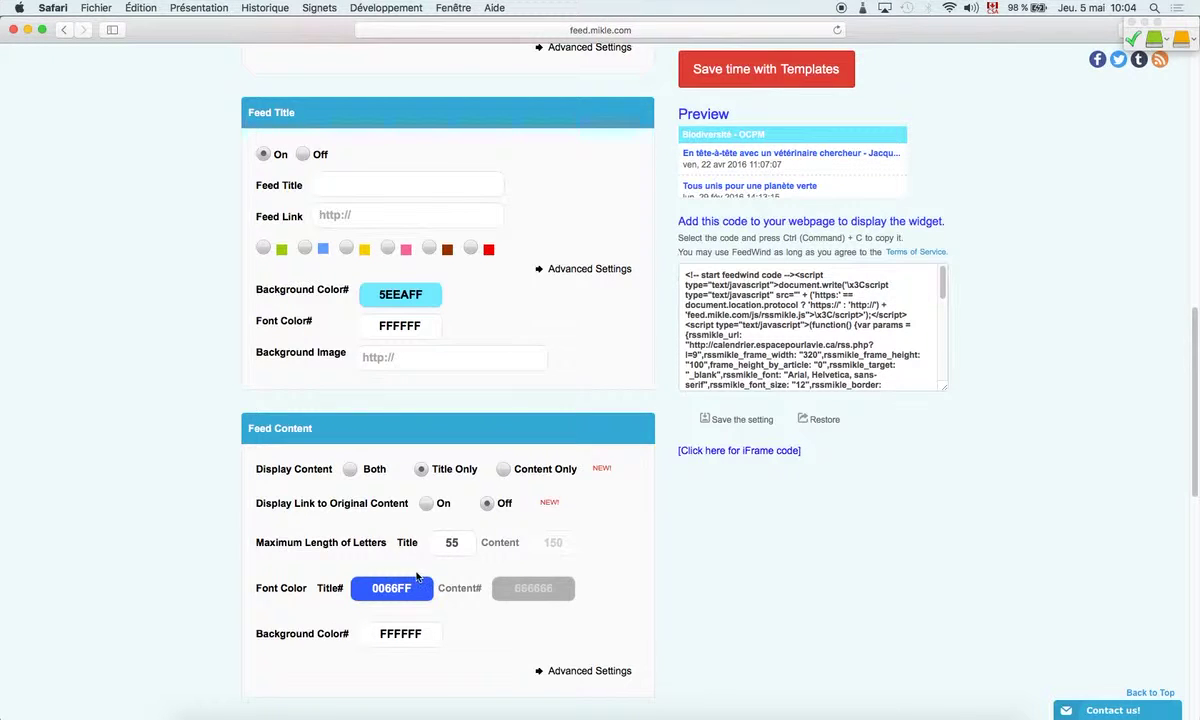
# Step: Expand the feed content's advanced settings, try the widget with Time/Date off, and turn it back on
pyautogui.scroll(-3, 417, 577)
pyautogui.click(575, 525)
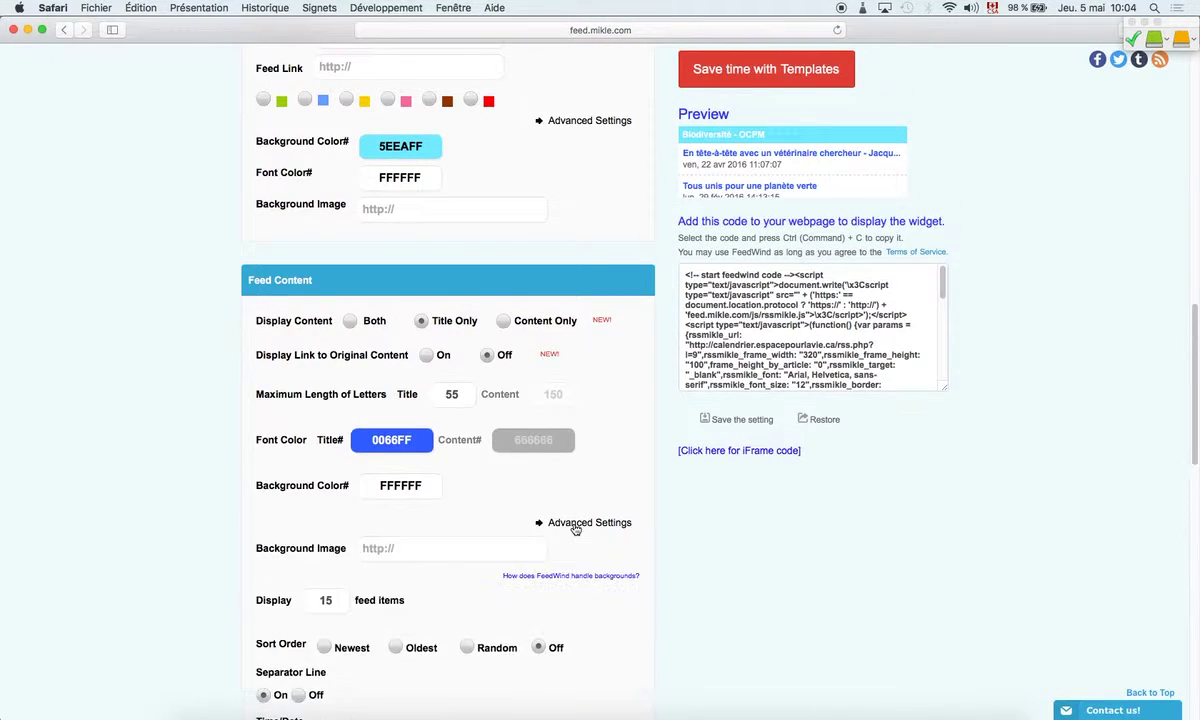
pyautogui.scroll(-1, 469, 600)
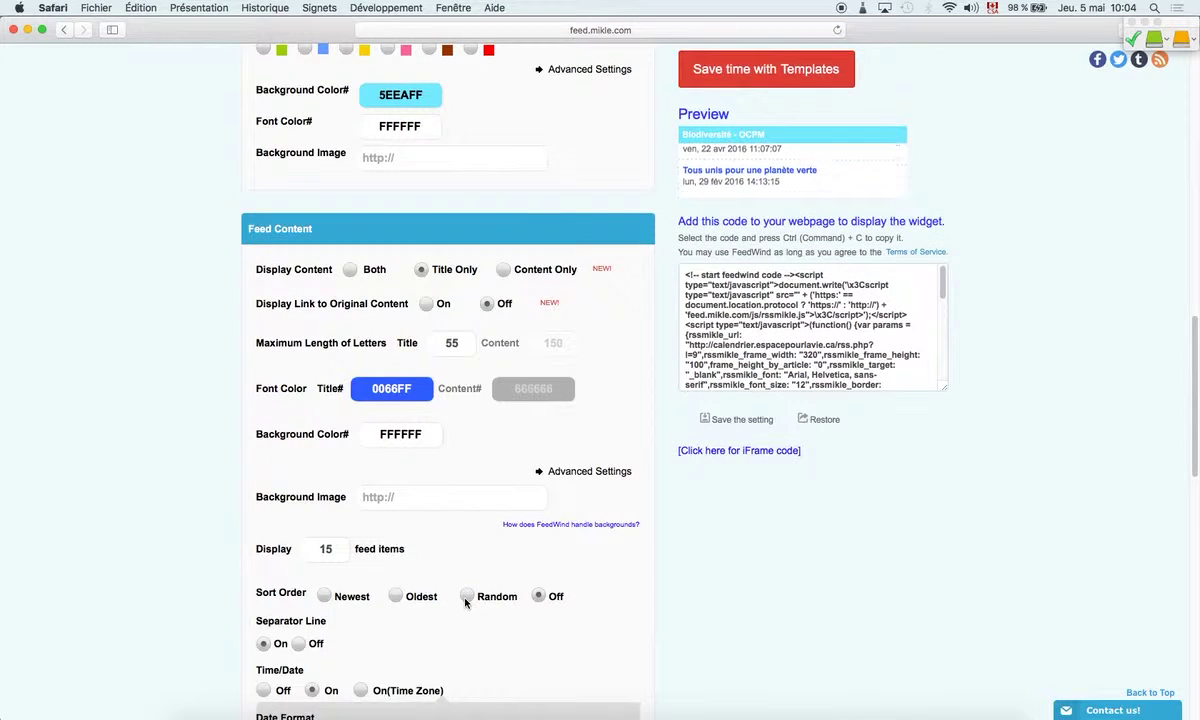
pyautogui.scroll(-2, 349, 607)
pyautogui.scroll(-3, 383, 547)
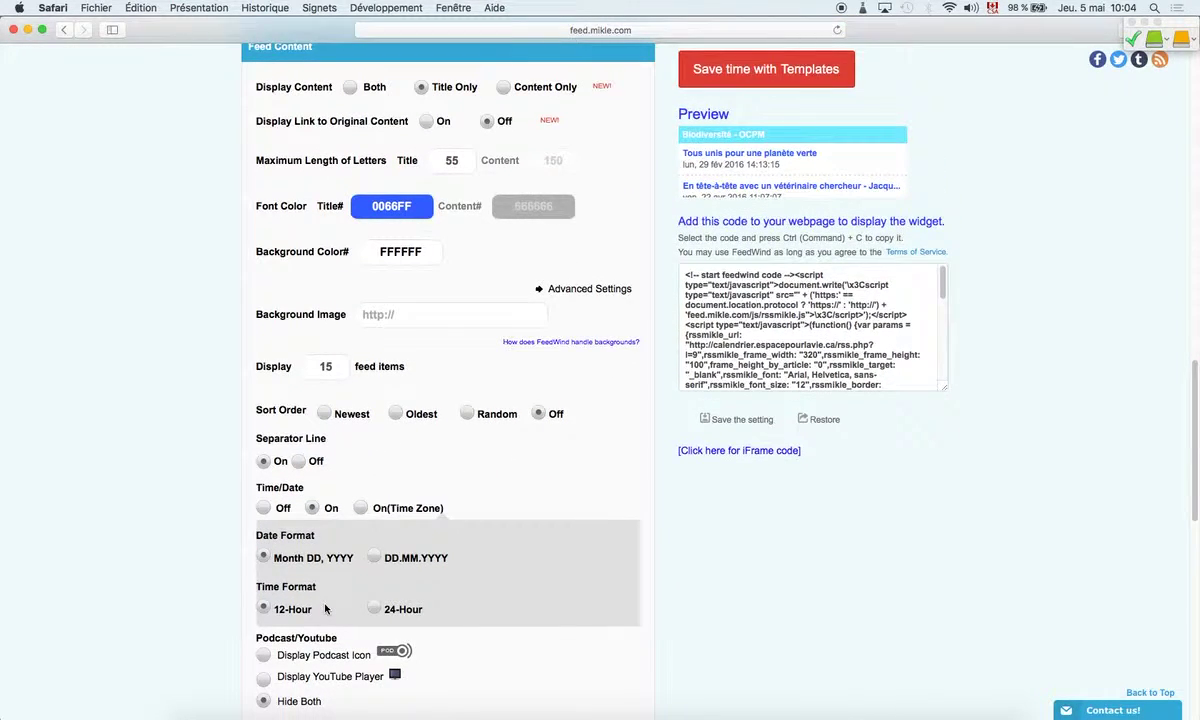
pyautogui.click(263, 508)
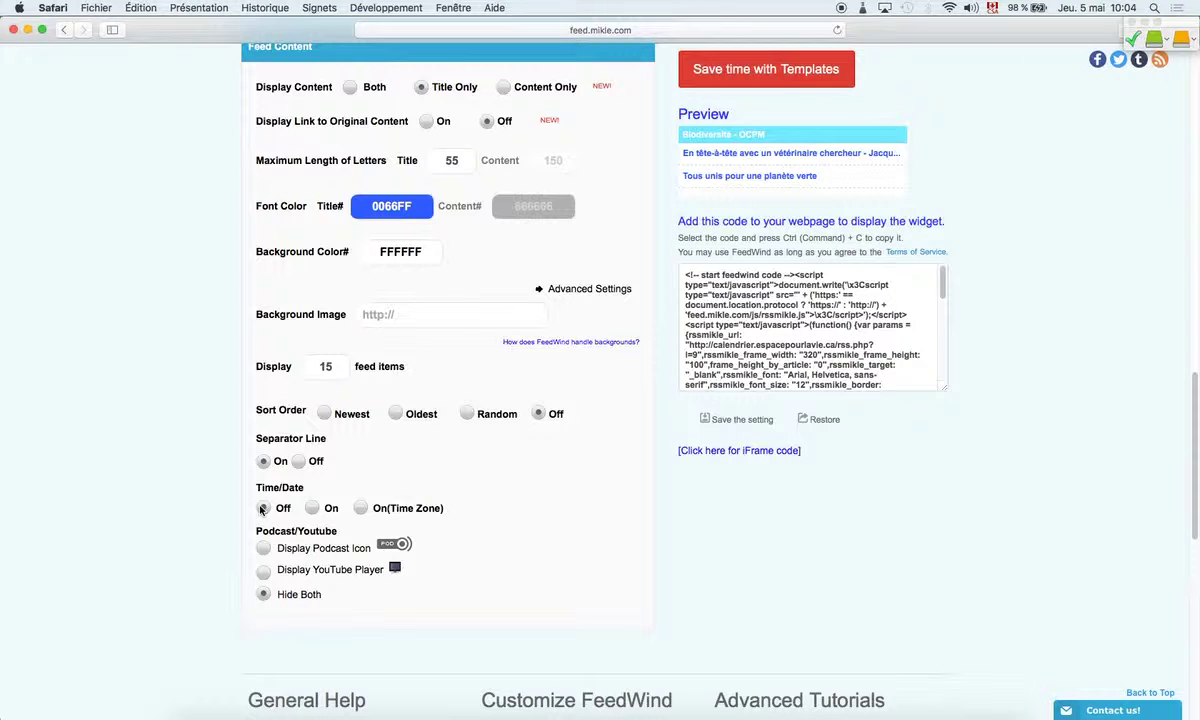
pyautogui.click(312, 509)
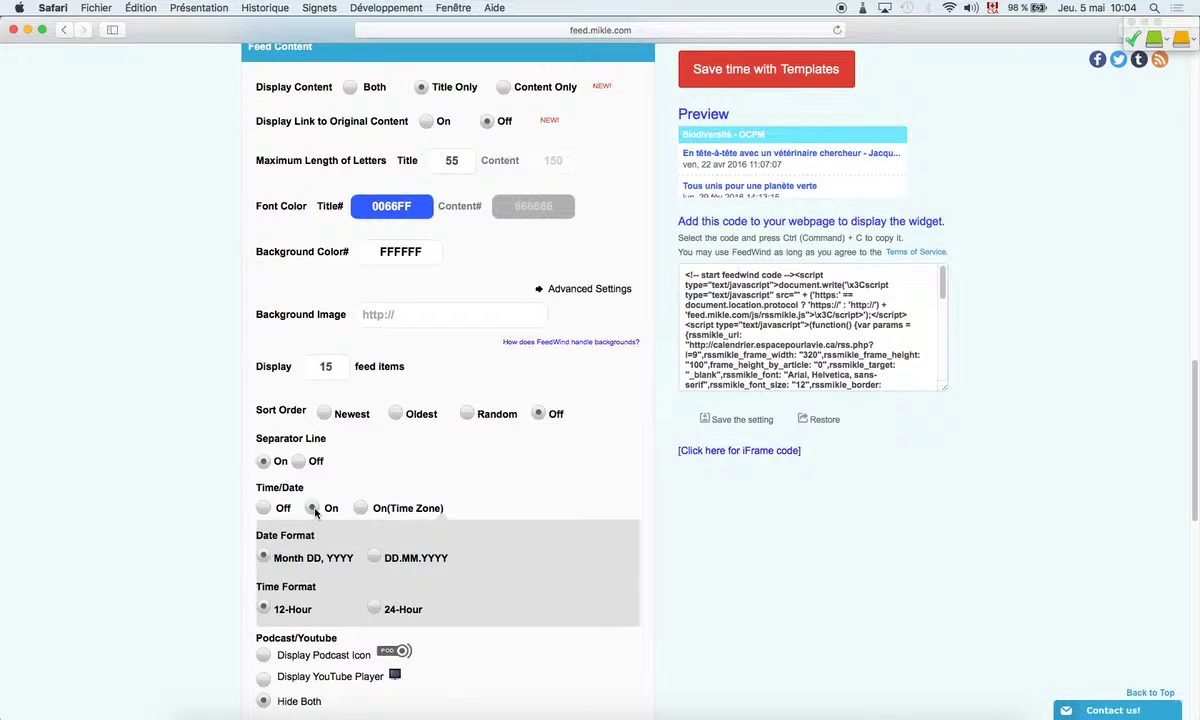
pyautogui.scroll(-2, 471, 636)
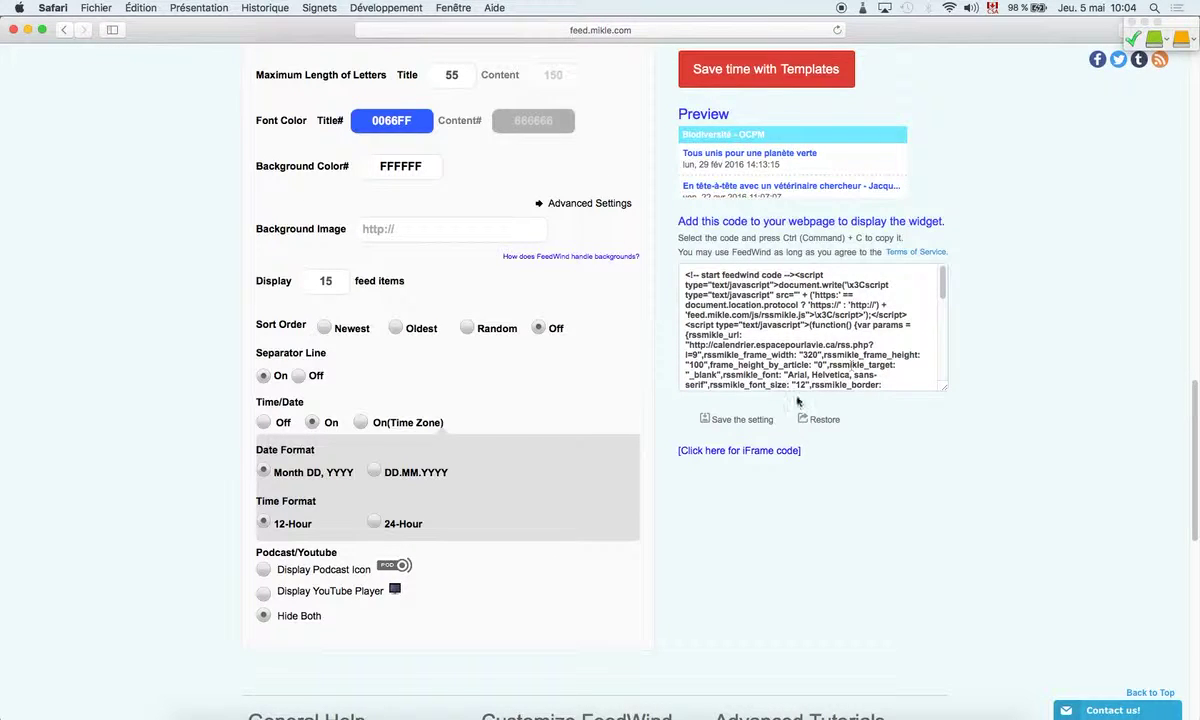
# Step: Display the iFrame version of the widget code and copy all of it
pyautogui.moveTo(686, 274); pyautogui.dragTo(857, 386)
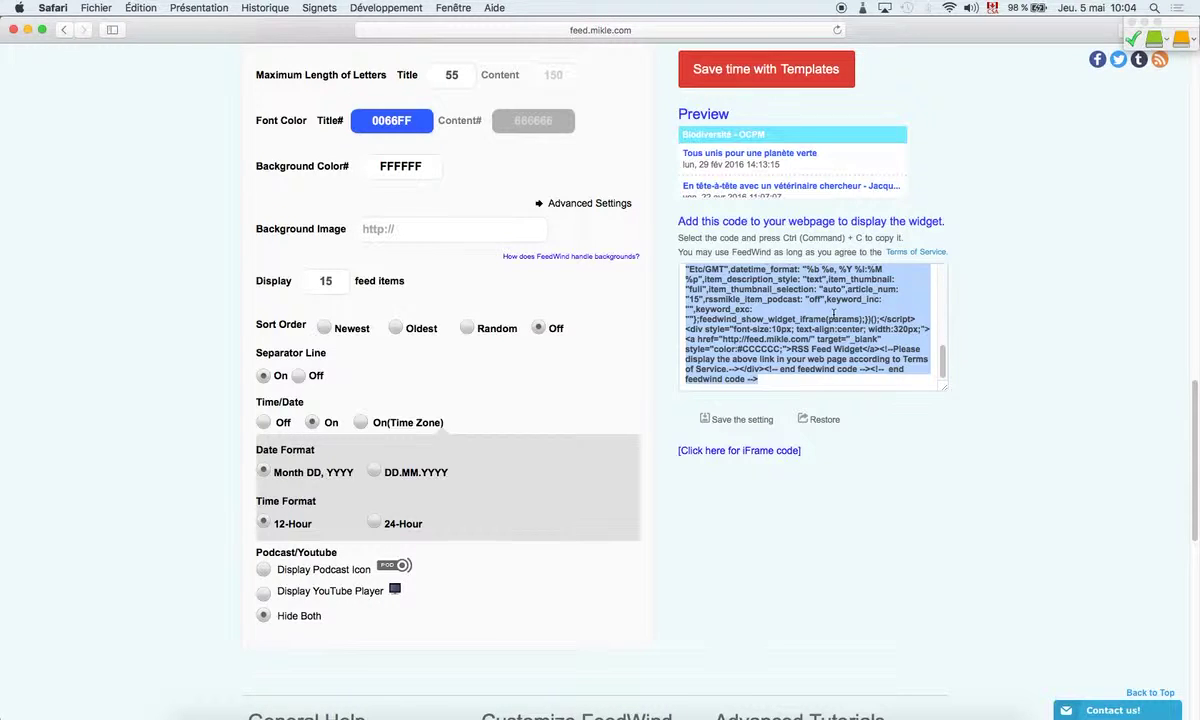
pyautogui.click(713, 451)
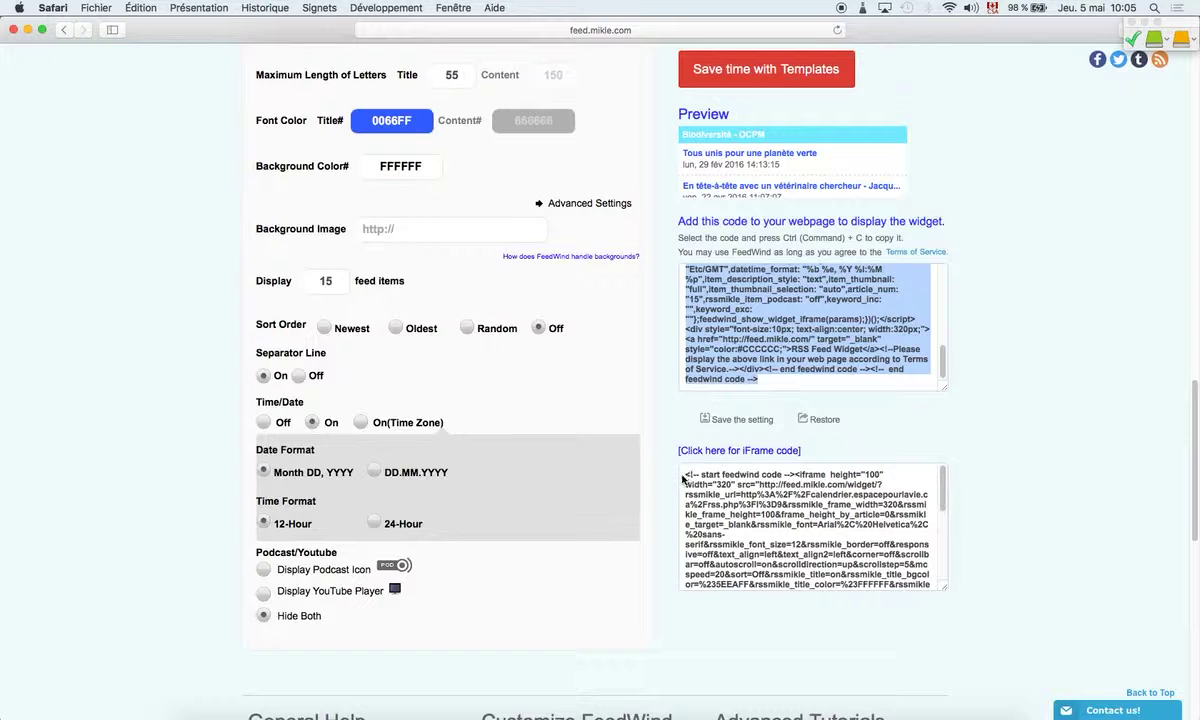
pyautogui.click(708, 487)
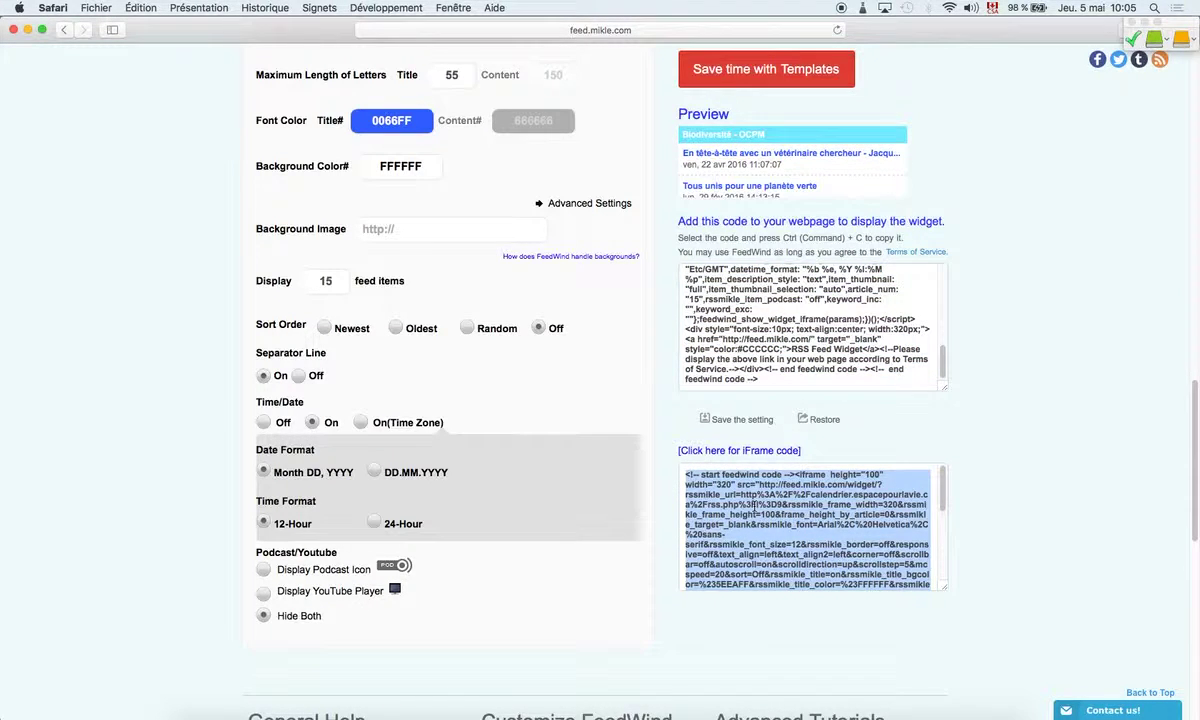
pyautogui.scroll(-2, 757, 504)
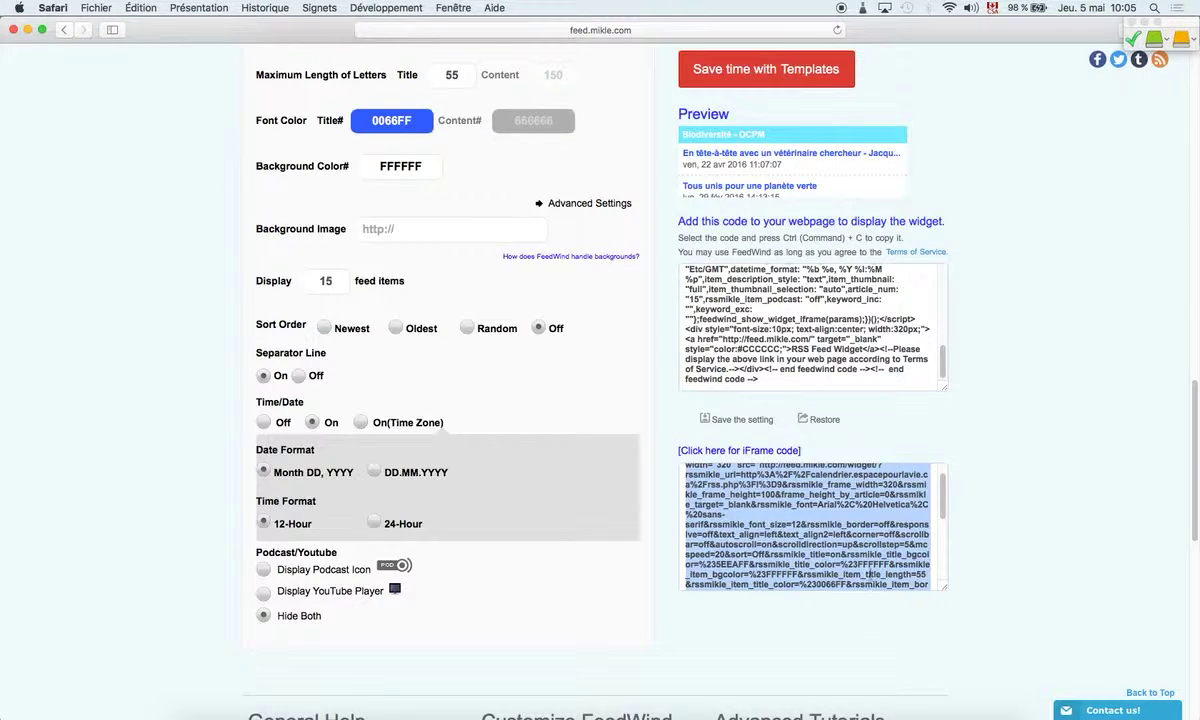
pyautogui.scroll(-10, 872, 575)
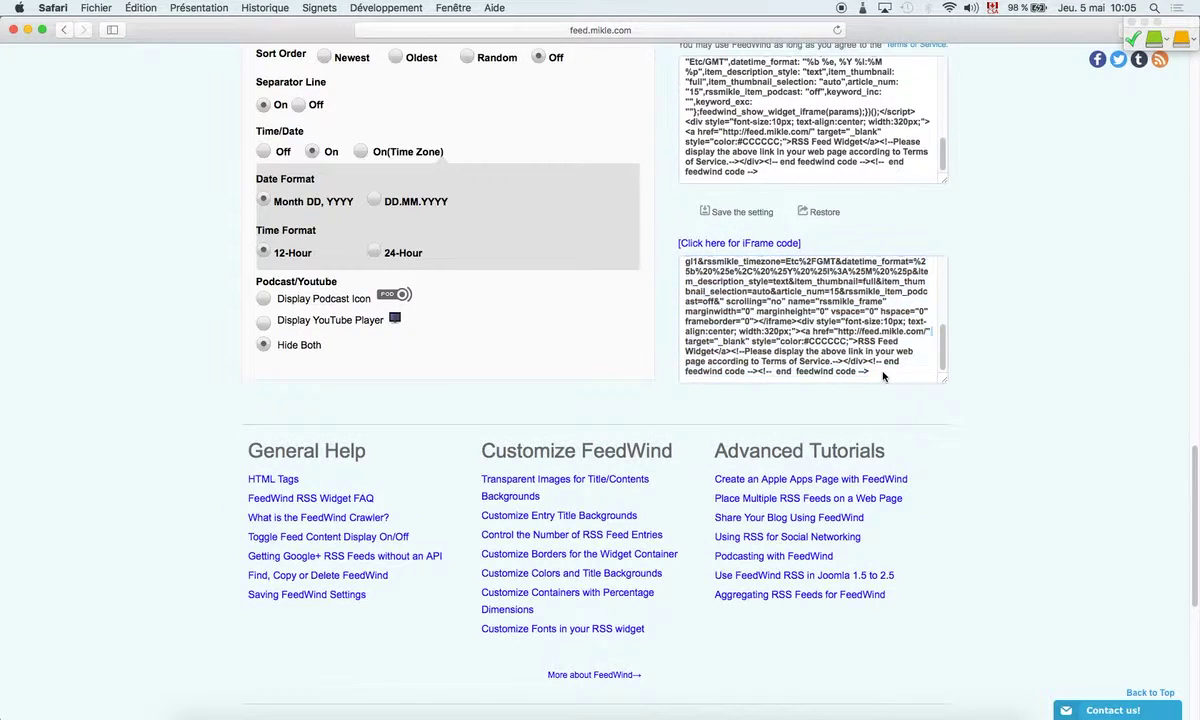
pyautogui.moveTo(883, 376); pyautogui.dragTo(749, 272)
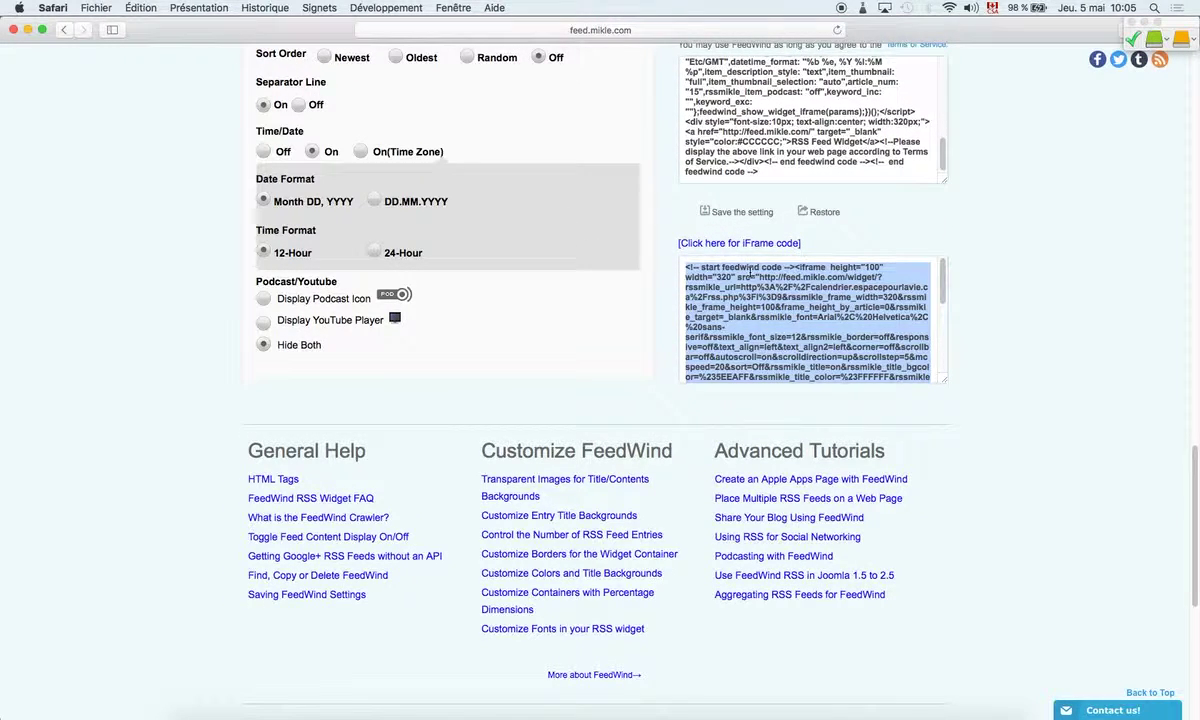
# Step: Switch to Adobe Muse CC 2015
pyautogui.press('super+Tab')
pyautogui.press('super+Tab')
pyautogui.press('super+Tab')
pyautogui.press('super+Tab')
pyautogui.press('super+Tab')
pyautogui.press('super+Tab')
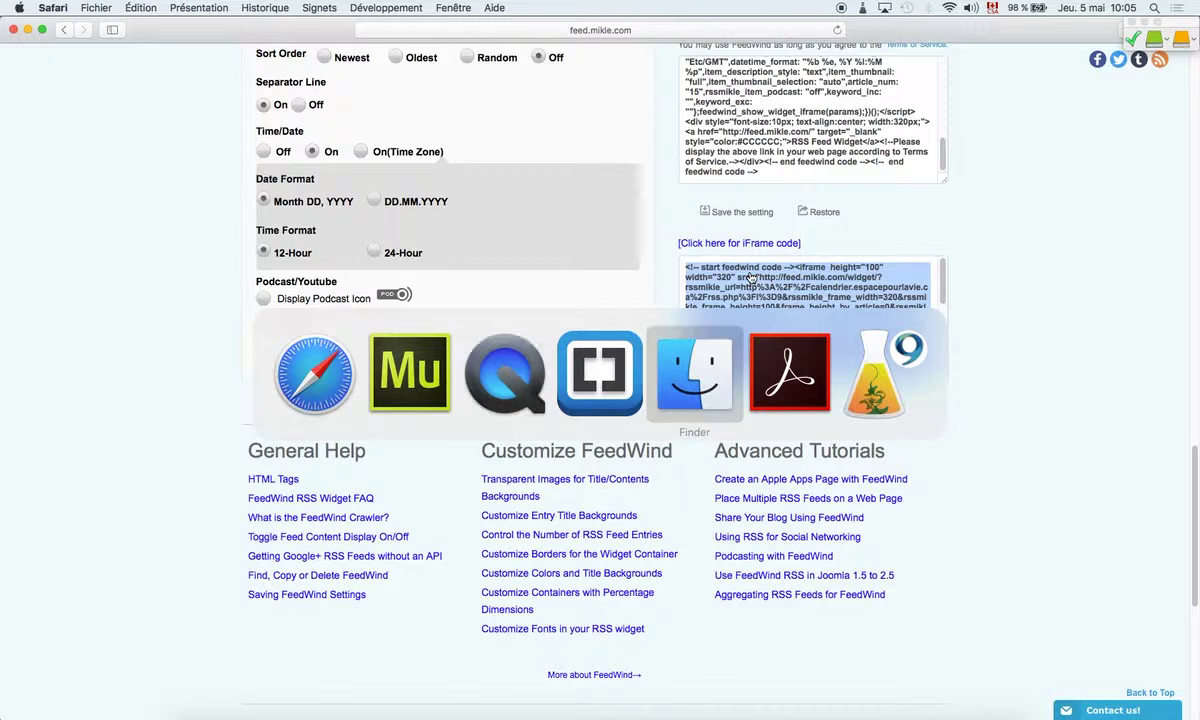
pyautogui.press('super+Tab')
pyautogui.press('super+Tab')
pyautogui.press('super+Tab')
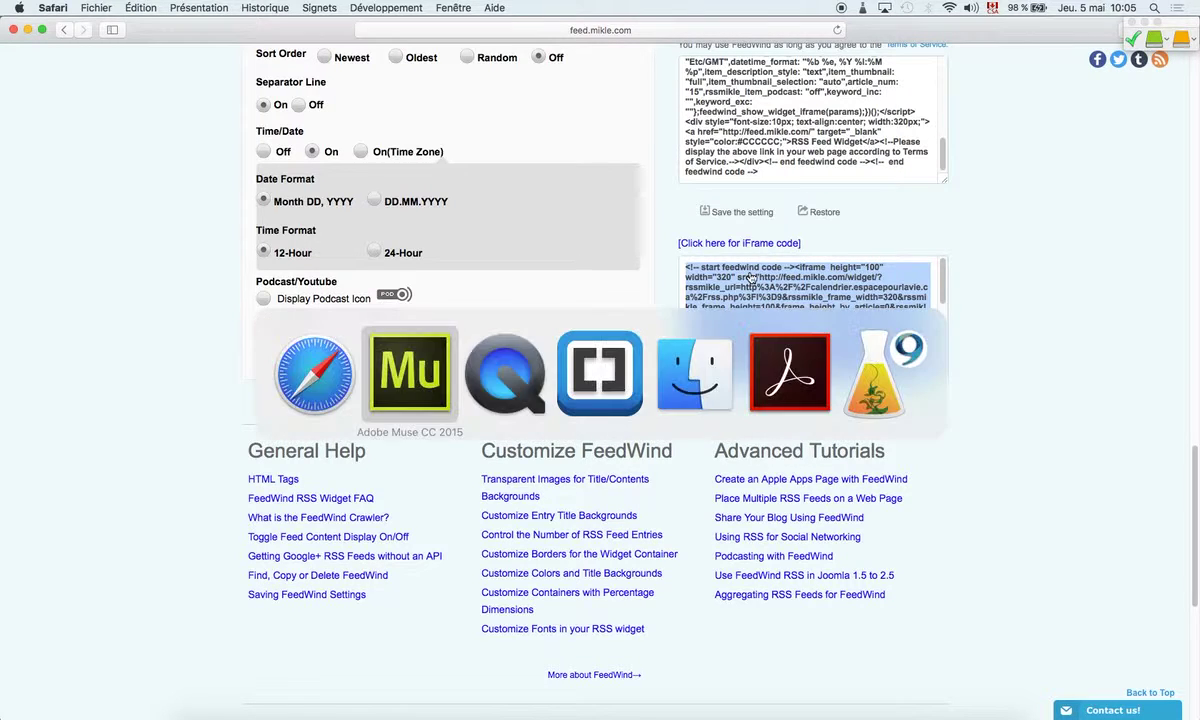
pyautogui.press('super+Tab')
pyautogui.press('super+Tab')
pyautogui.press('super+Tab')
pyautogui.press('super+Tab')
pyautogui.press('super+Tab')
pyautogui.press('super+Tab')
pyautogui.press('super+Tab')
pyautogui.press('super+Tab')
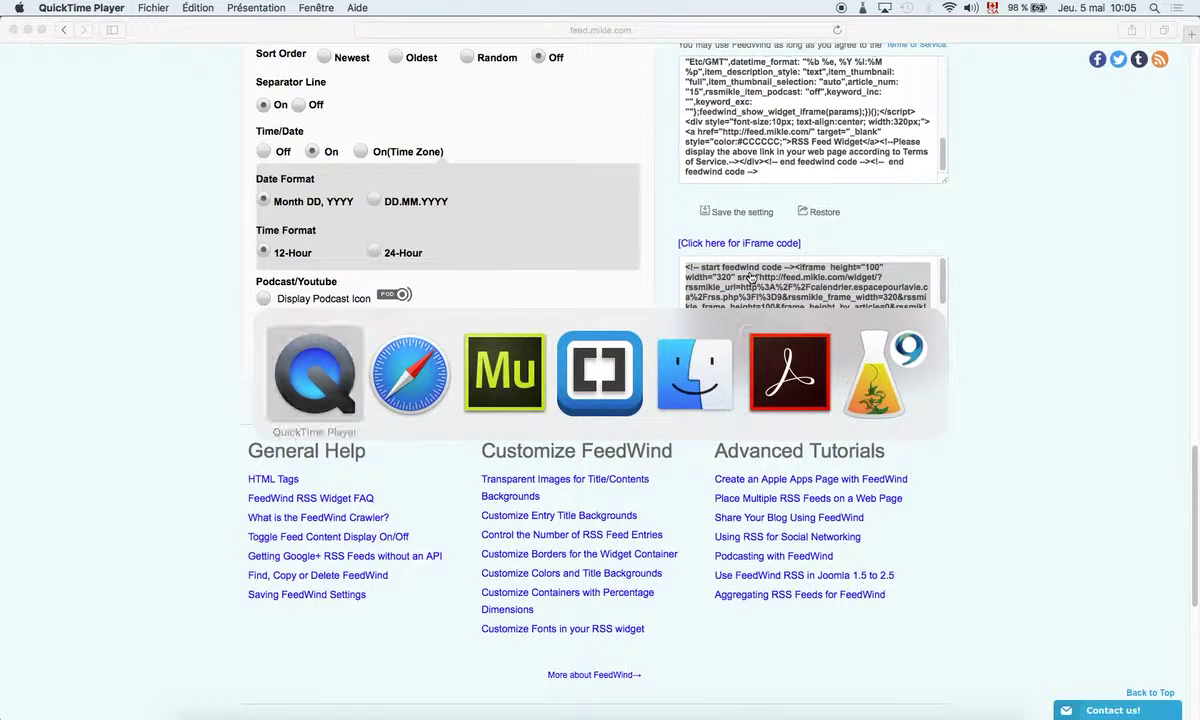
pyautogui.press('super+Tab')
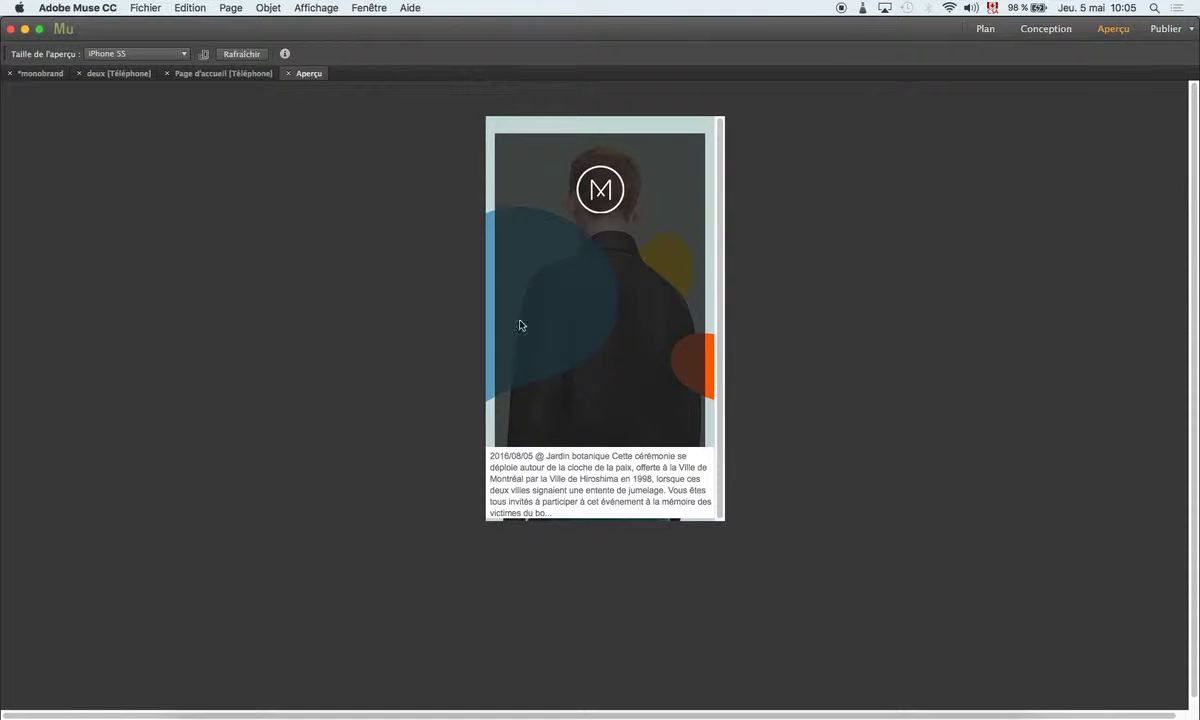
# Step: Leave the preview and replace the old embedded HTML on the Page d'accueil phone page with the copied iFrame widget code
pyautogui.click(290, 74)
pyautogui.press('Escape')
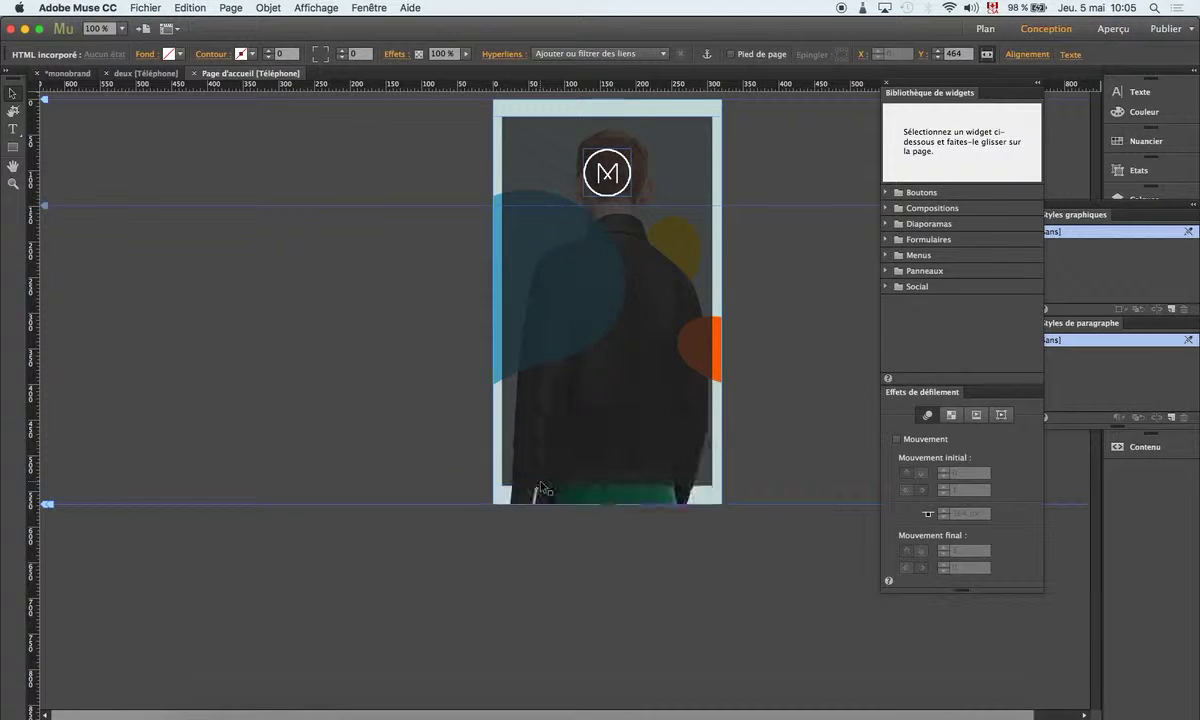
pyautogui.click(262, 7)
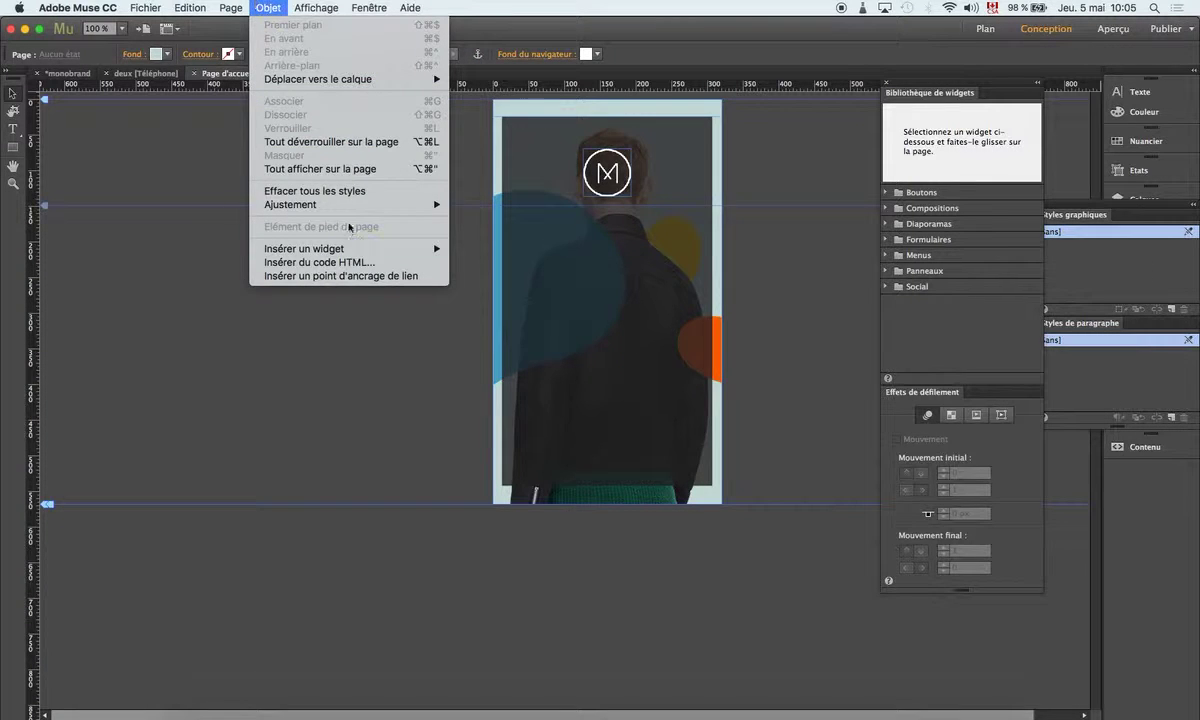
pyautogui.click(330, 262)
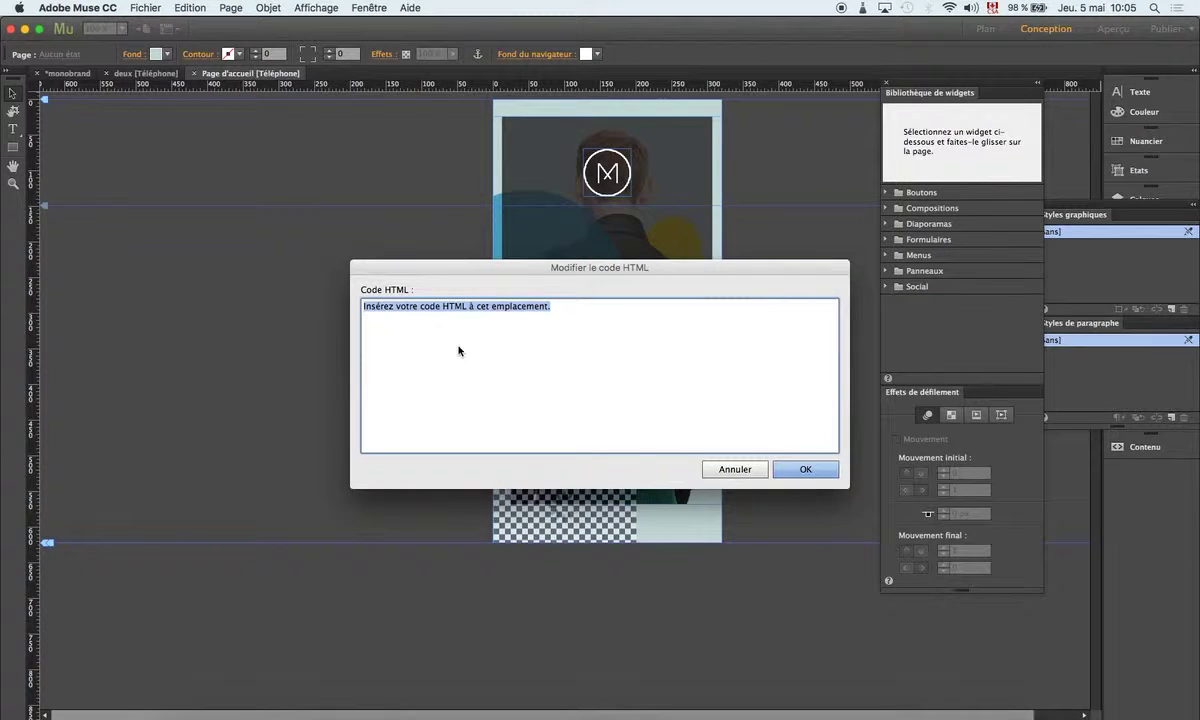
pyautogui.press('super+v')
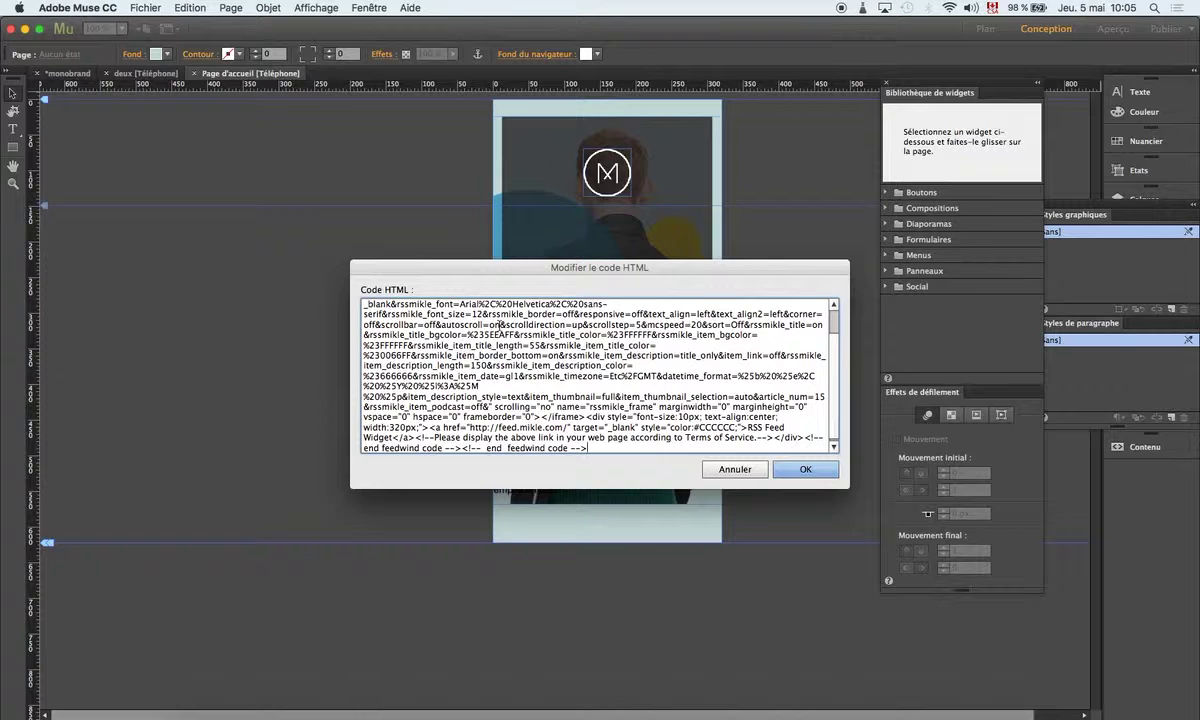
pyautogui.scroll(3, 552, 324)
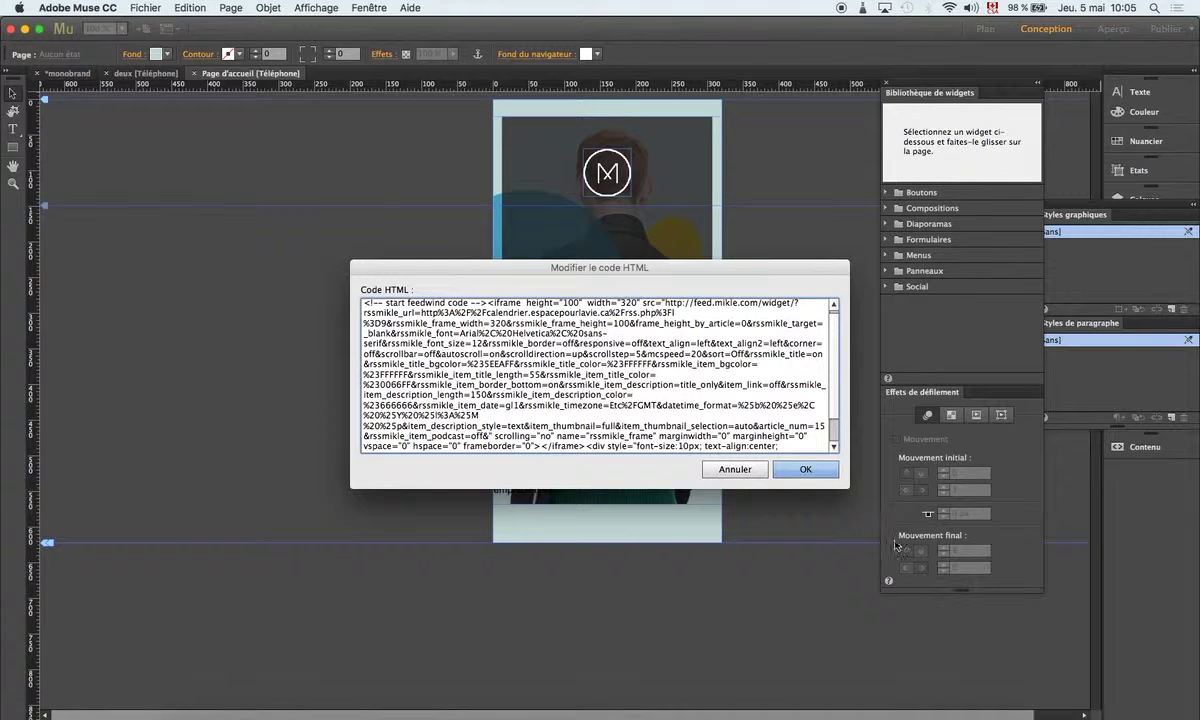
pyautogui.click(805, 469)
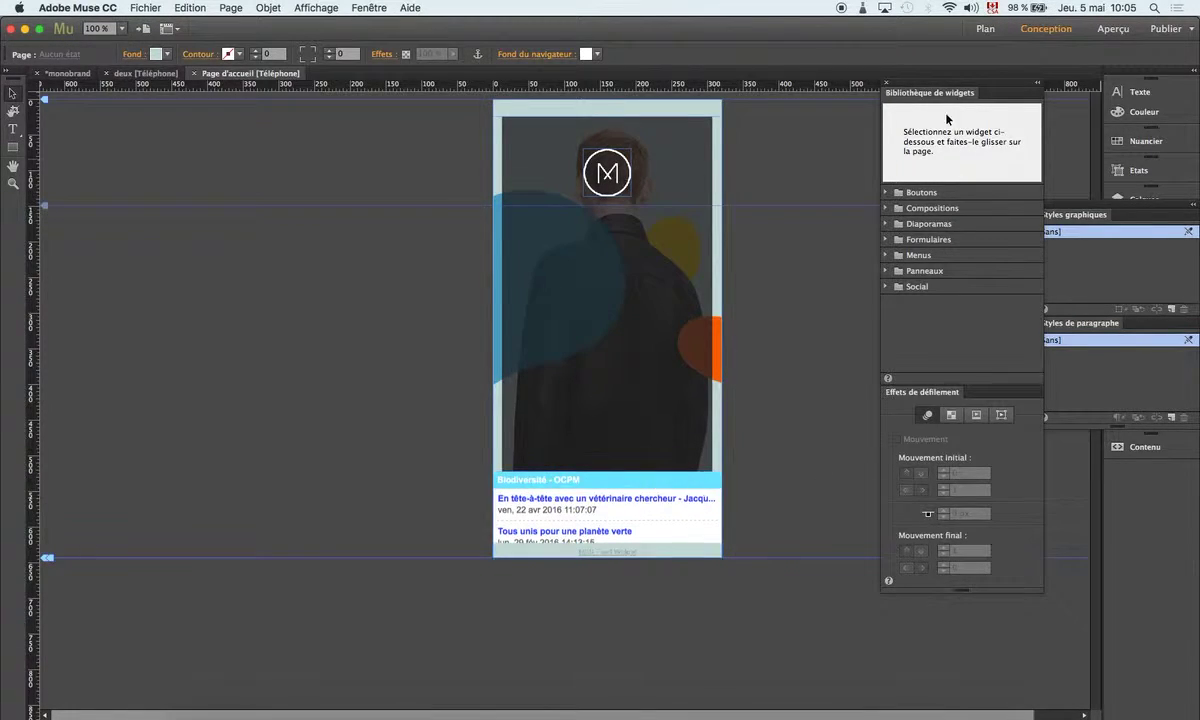
# Step: Preview the Page d'accueil phone page, check the feed widget at its bottom, and return to the design
pyautogui.click(1110, 31)
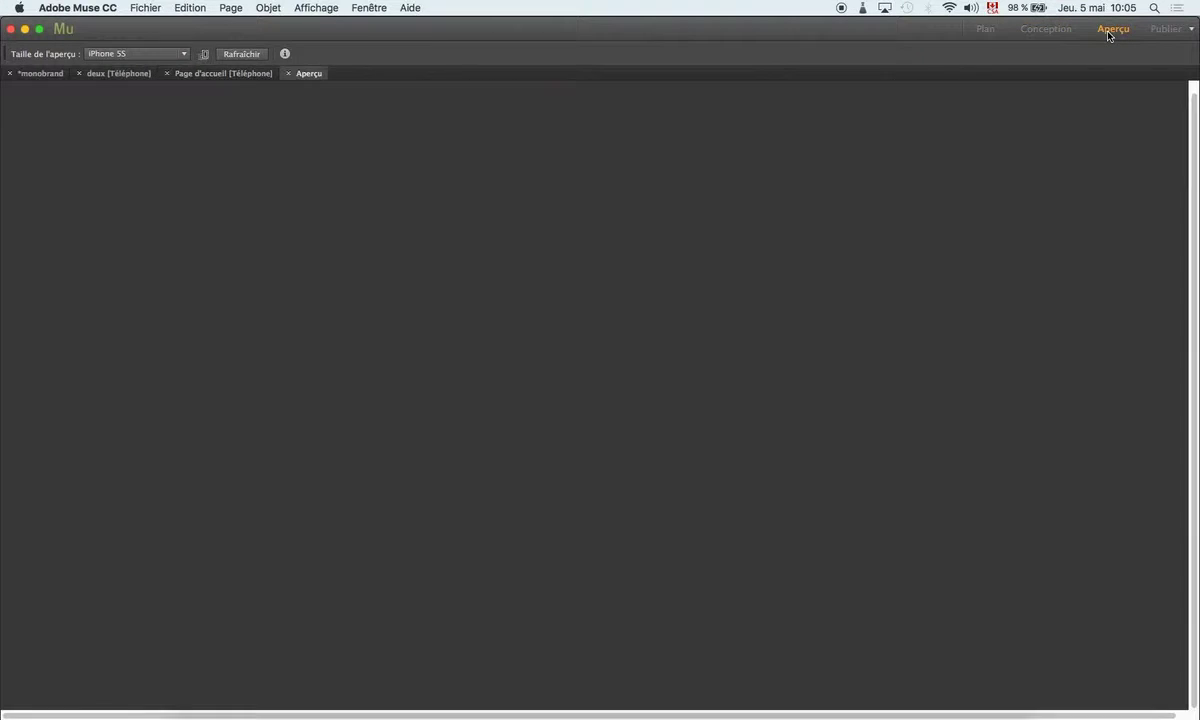
pyautogui.moveTo(720, 312); pyautogui.dragTo(705, 415)
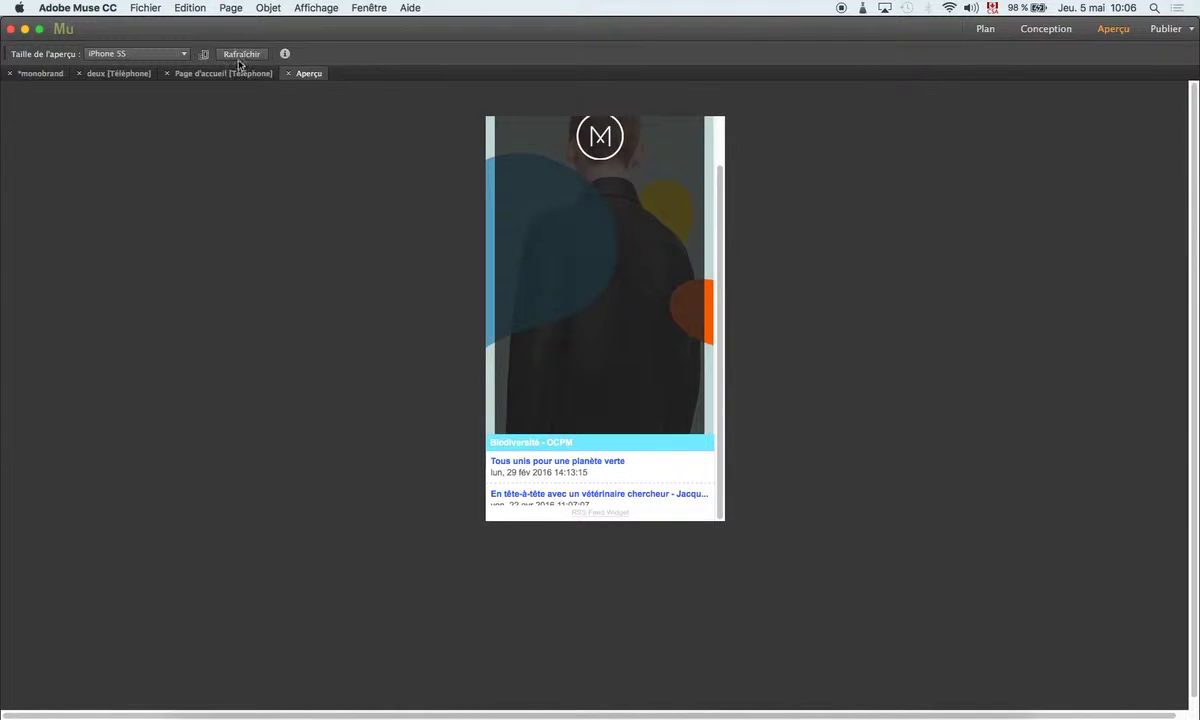
pyautogui.click(290, 74)
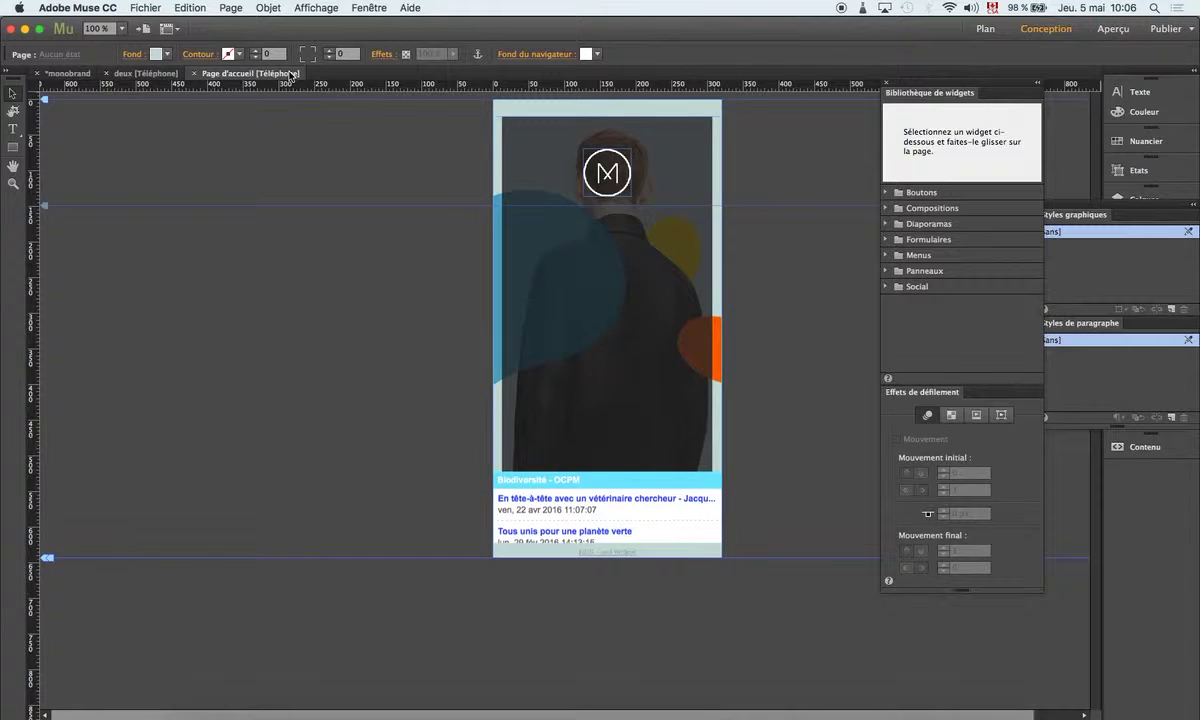
pyautogui.rightClick(540, 509)
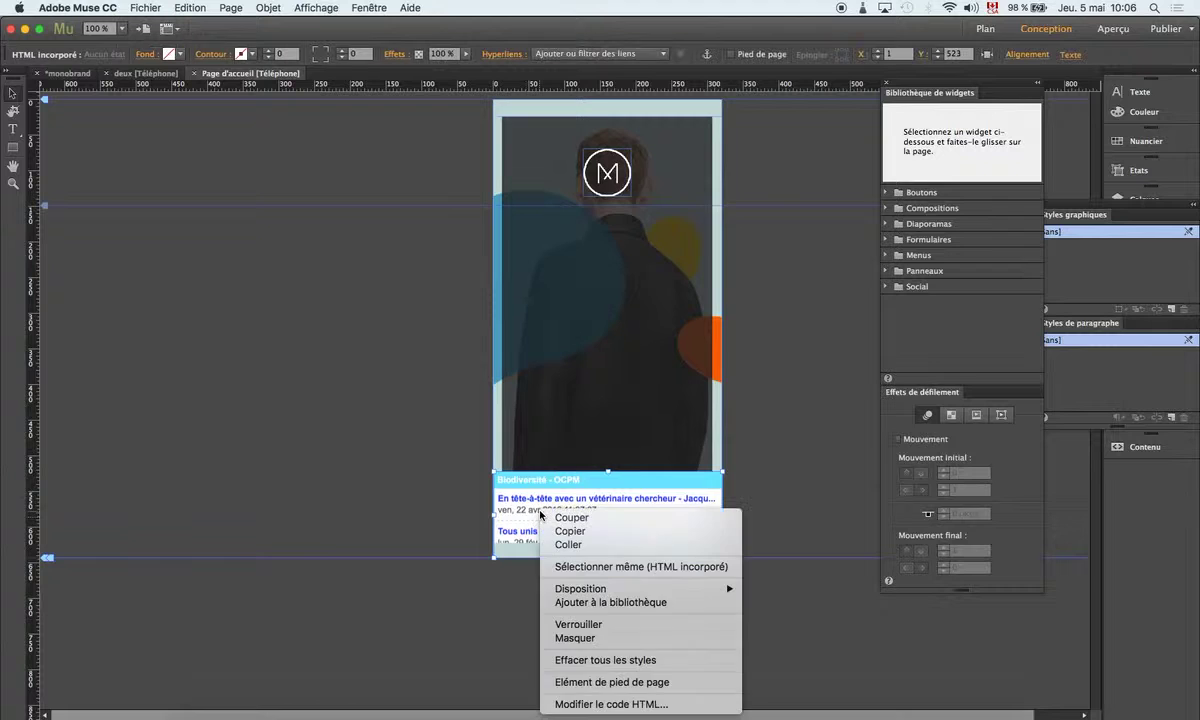
pyautogui.click(590, 704)
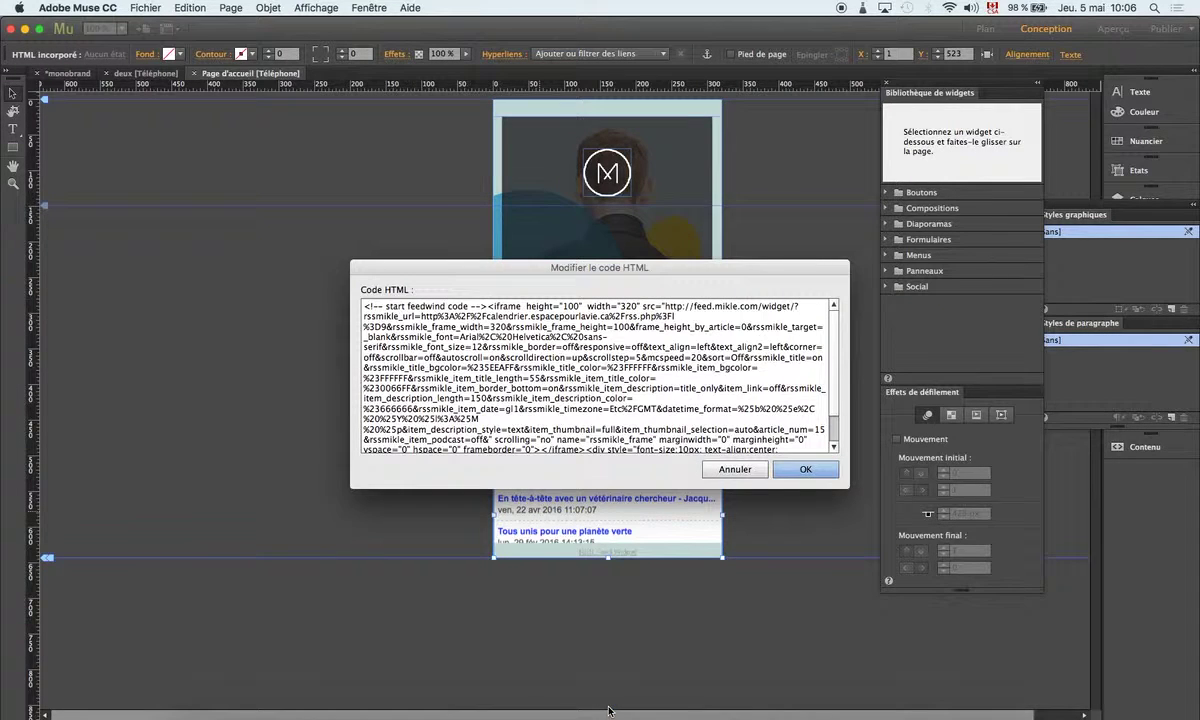
pyautogui.click(736, 470)
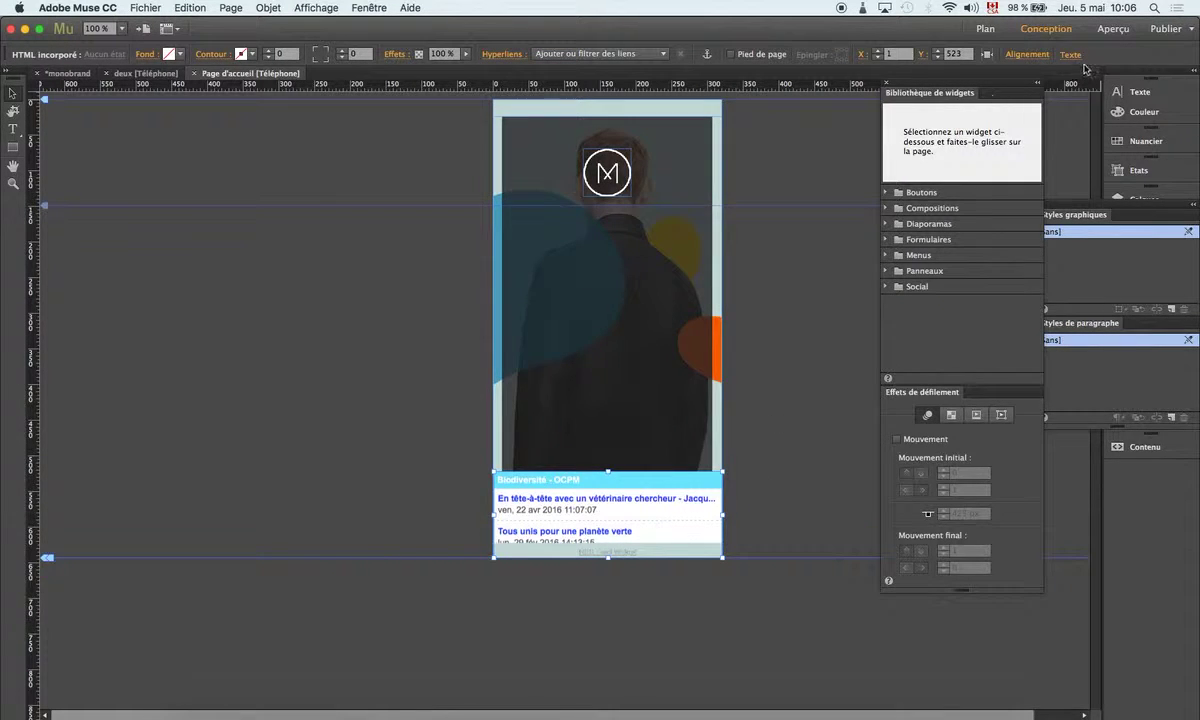
# Step: Preview the Page d'accueil phone page and check the feed widget at iPhone 5S and iPhone 6 Plus sizes
pyautogui.click(1103, 31)
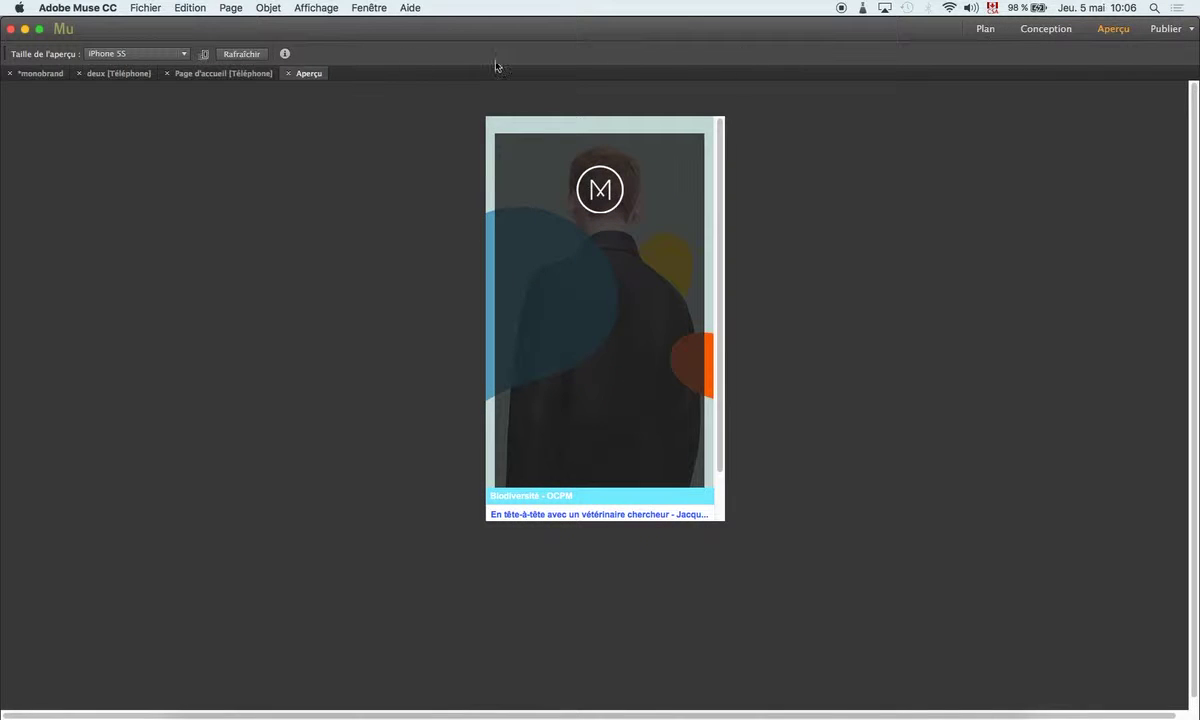
pyautogui.scroll(-2, 605, 300)
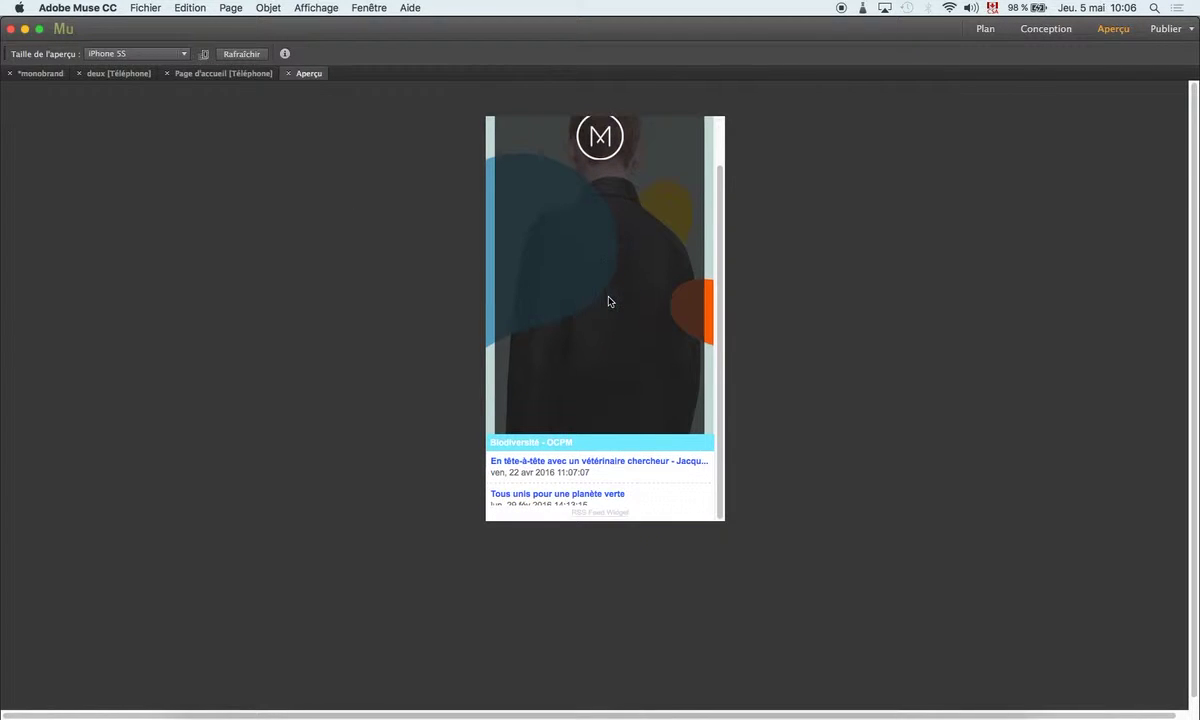
pyautogui.click(166, 54)
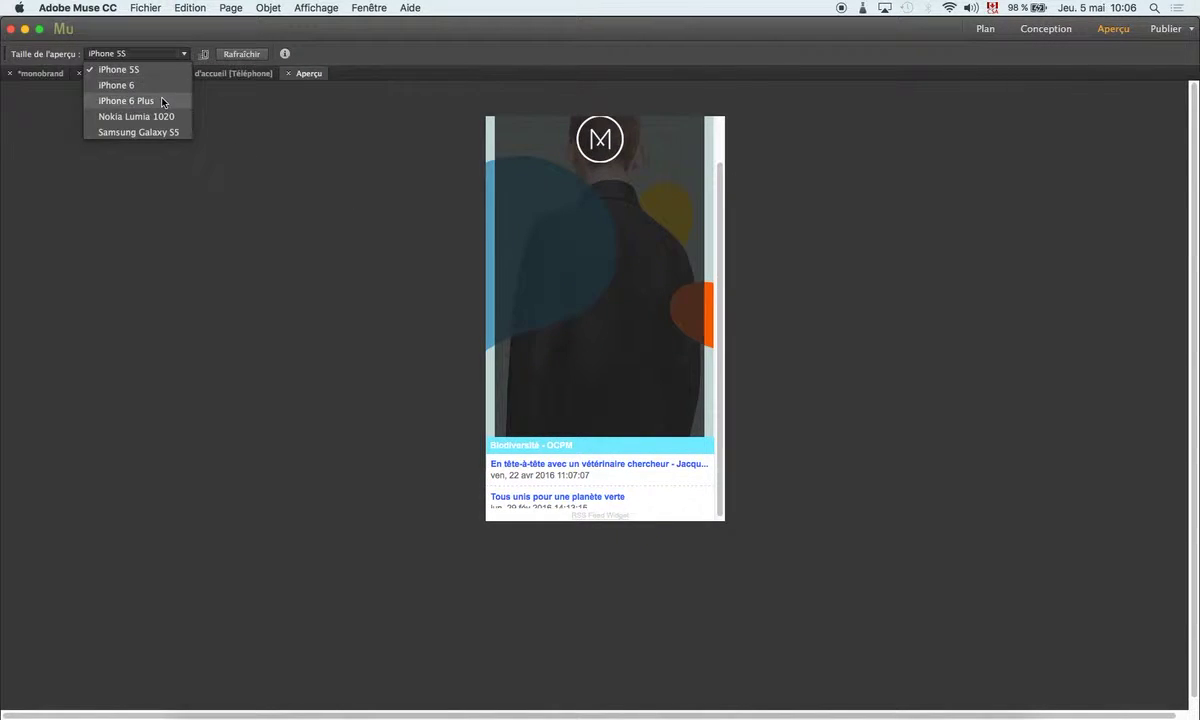
pyautogui.click(161, 100)
pyautogui.scroll(-1, 648, 546)
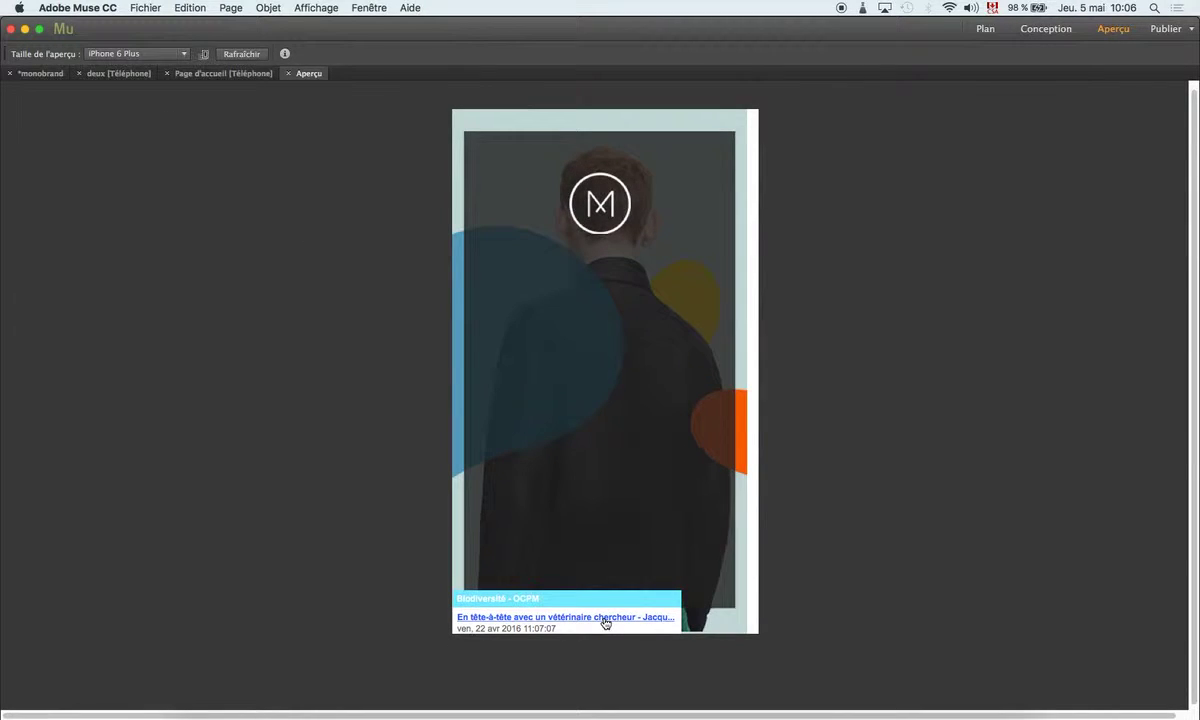
# Step: Return to the design, stretch the embedded feed widget to full browser width and check it in the iPhone 6 Plus preview
pyautogui.click(288, 75)
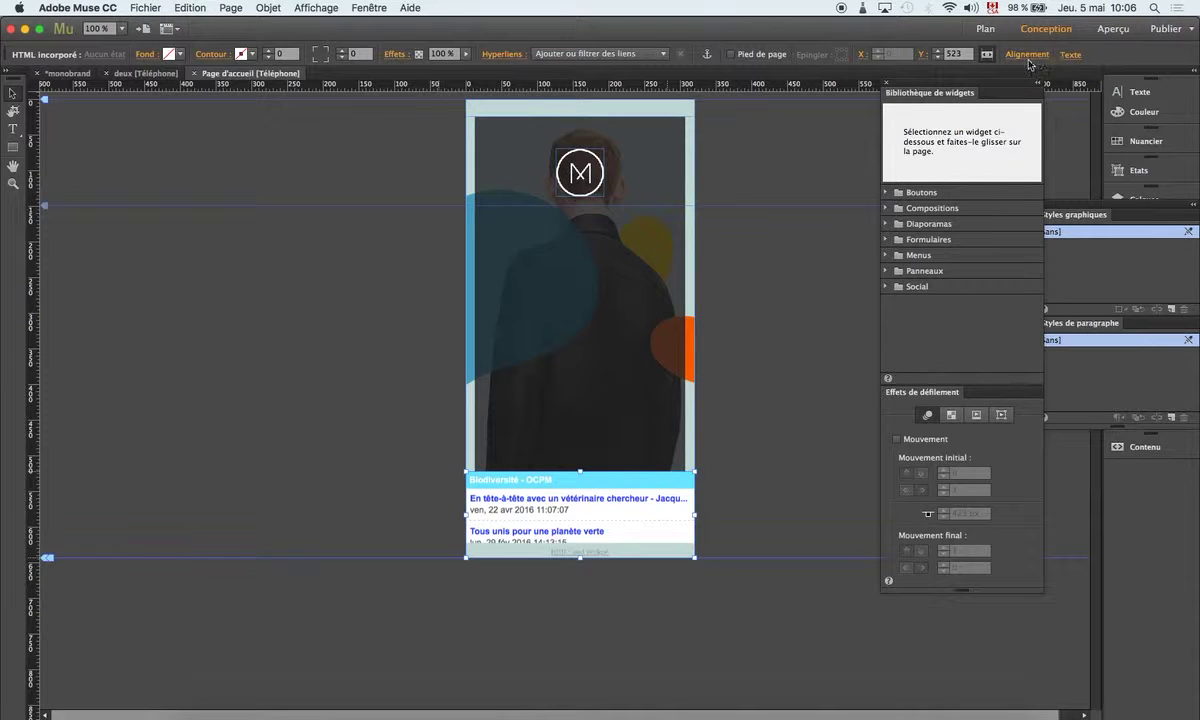
pyautogui.click(1113, 29)
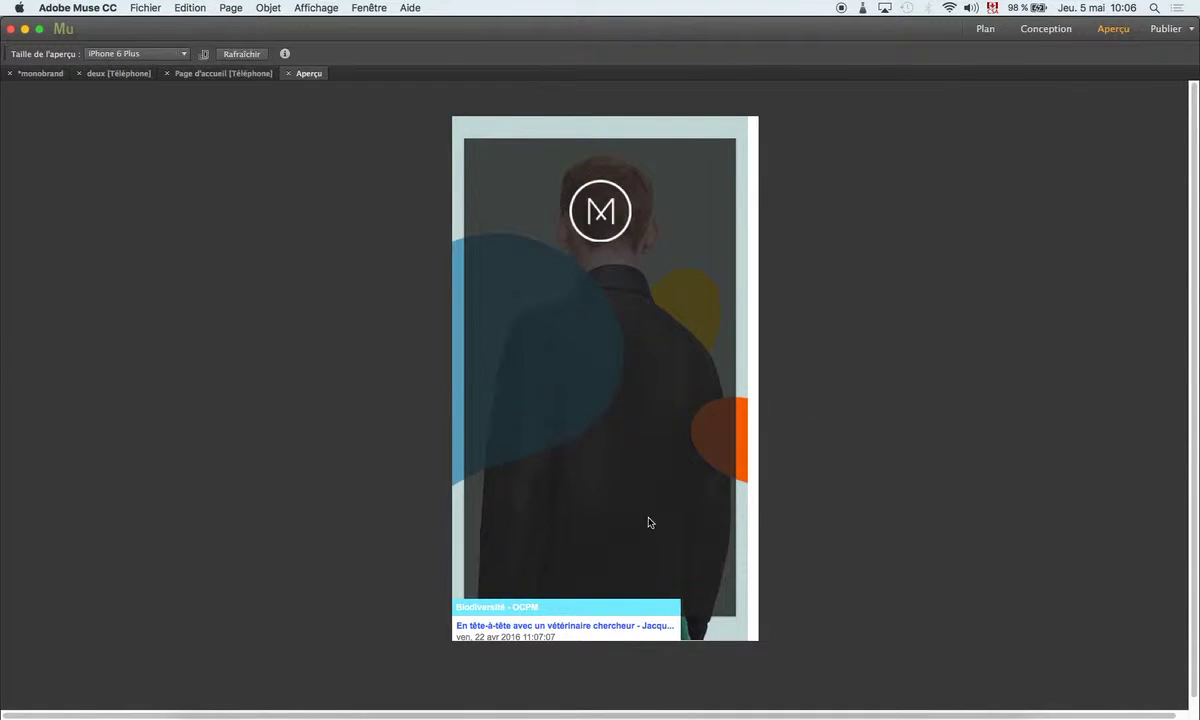
pyautogui.click(289, 74)
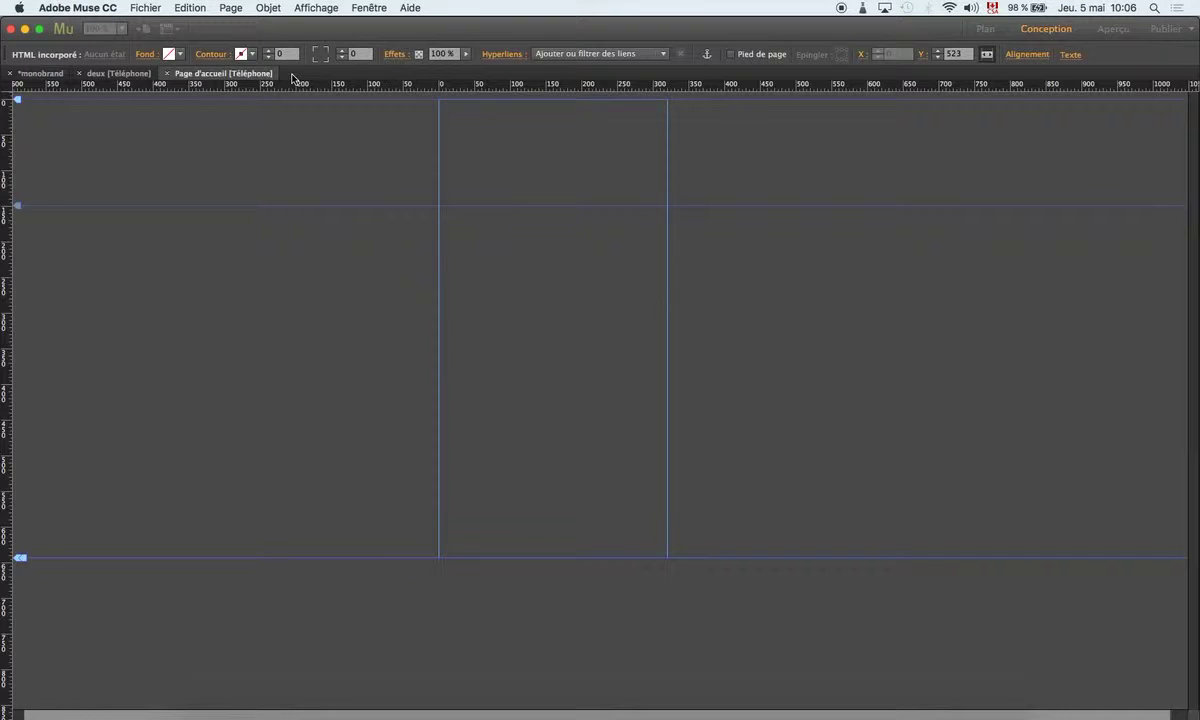
# Step: In the feed widget's HTML code, set both the iframe width and the rssmikle_frame_width parameter to 100%
pyautogui.rightClick(540, 537)
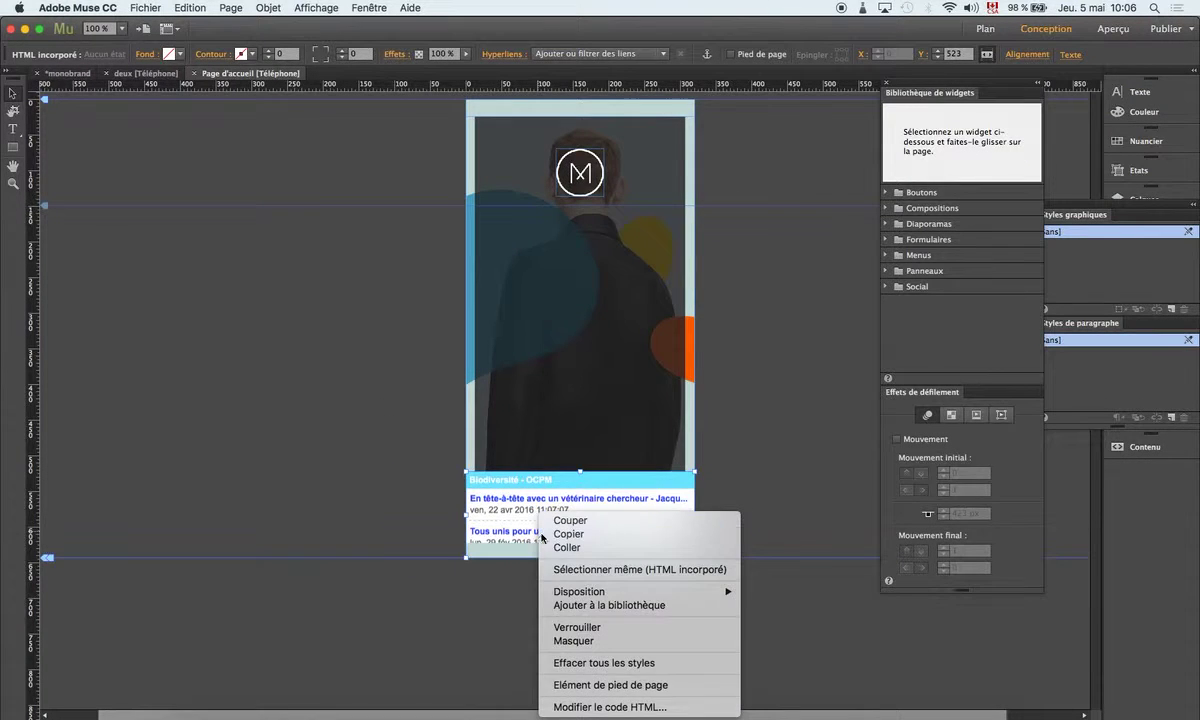
pyautogui.click(605, 666)
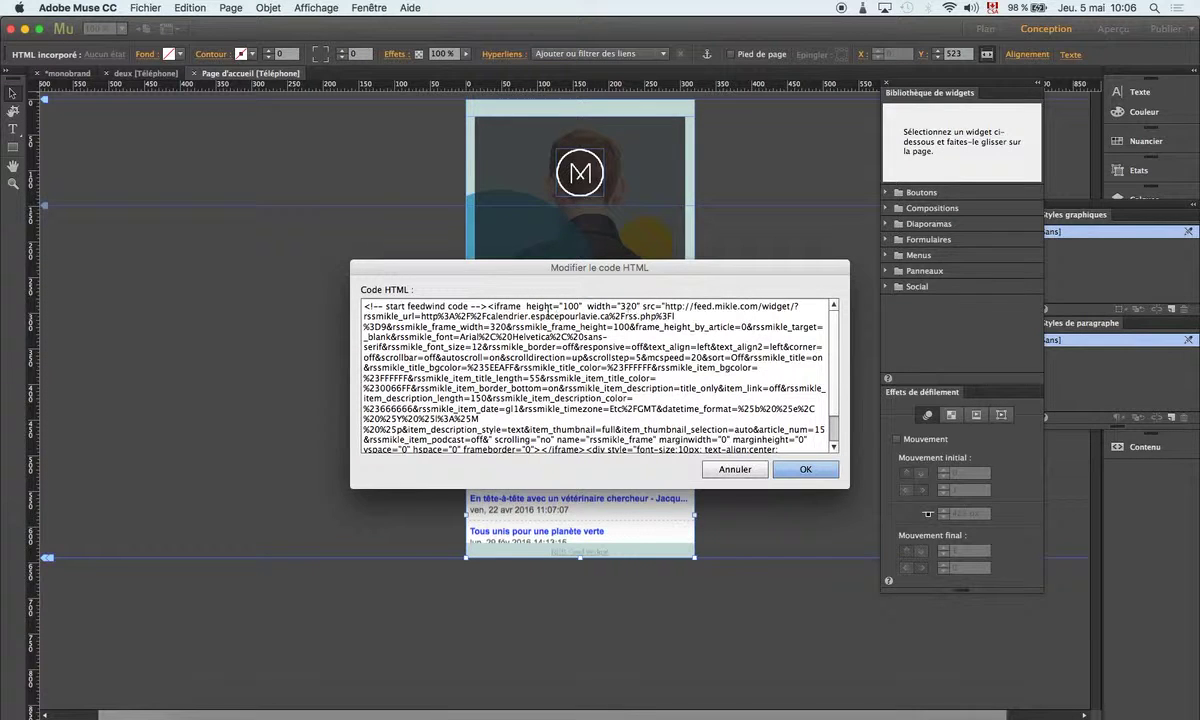
pyautogui.scroll(-3, 540, 310)
pyautogui.scroll(3, 540, 313)
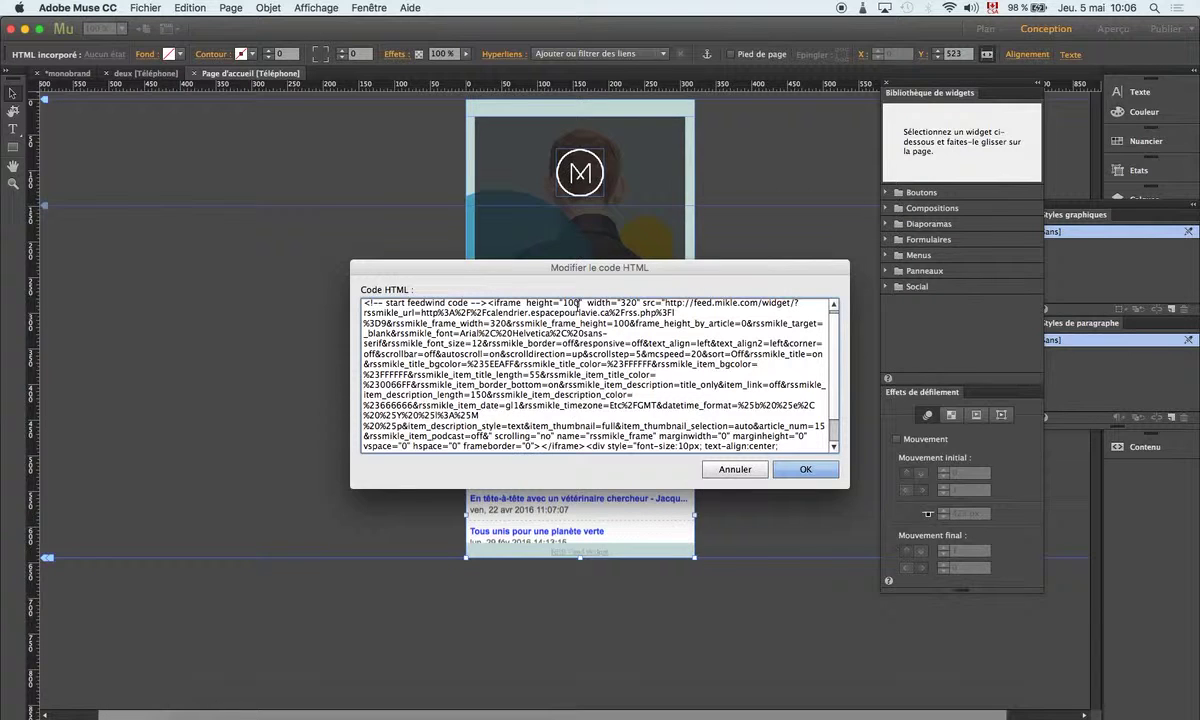
pyautogui.click(580, 302)
pyautogui.doubleClick(632, 302)
pyautogui.write('100%')
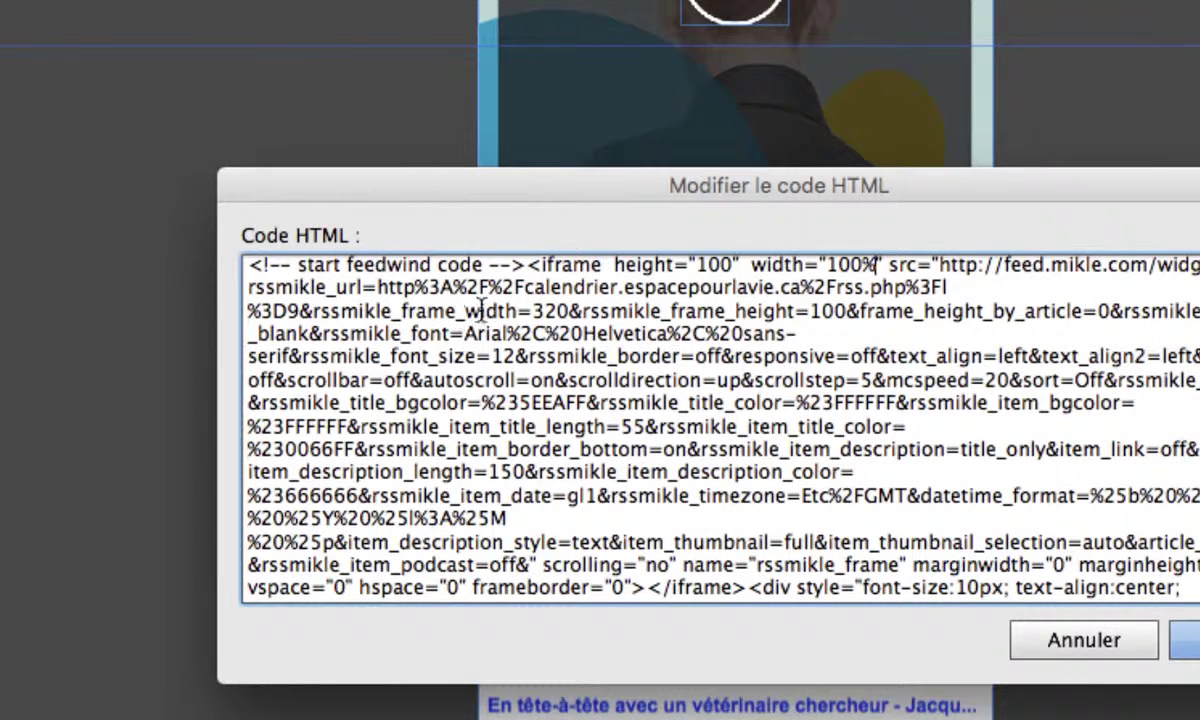
pyautogui.doubleClick(537, 308)
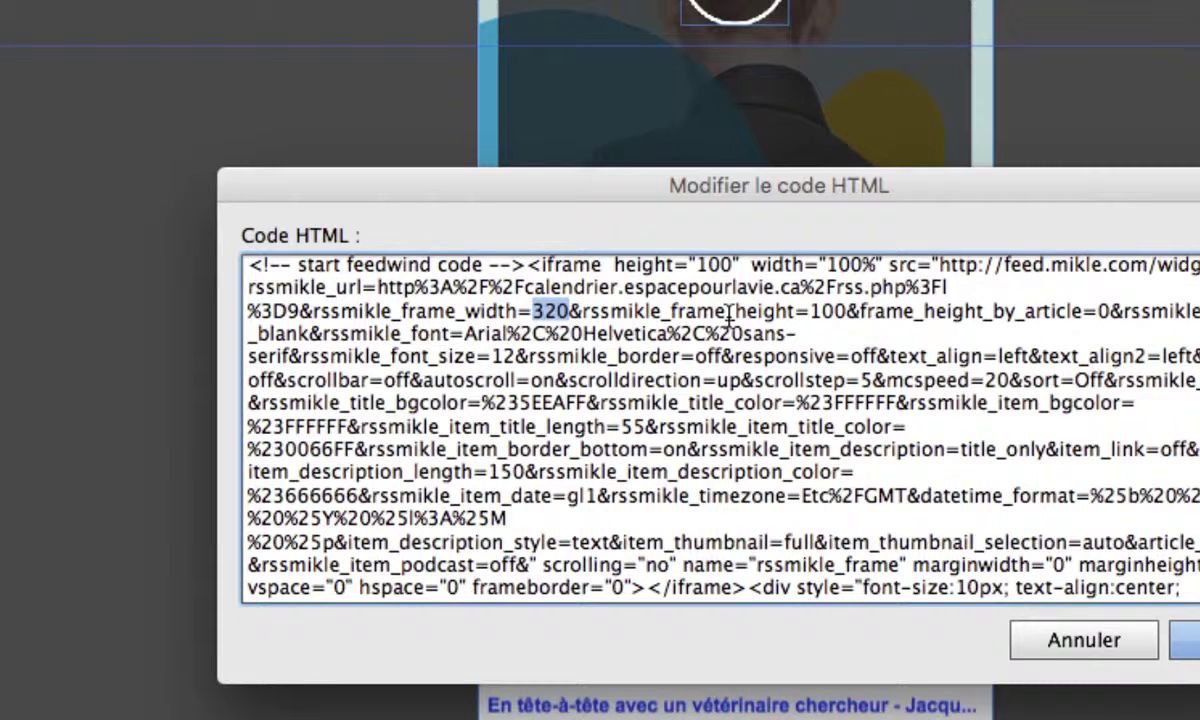
pyautogui.write('100%')
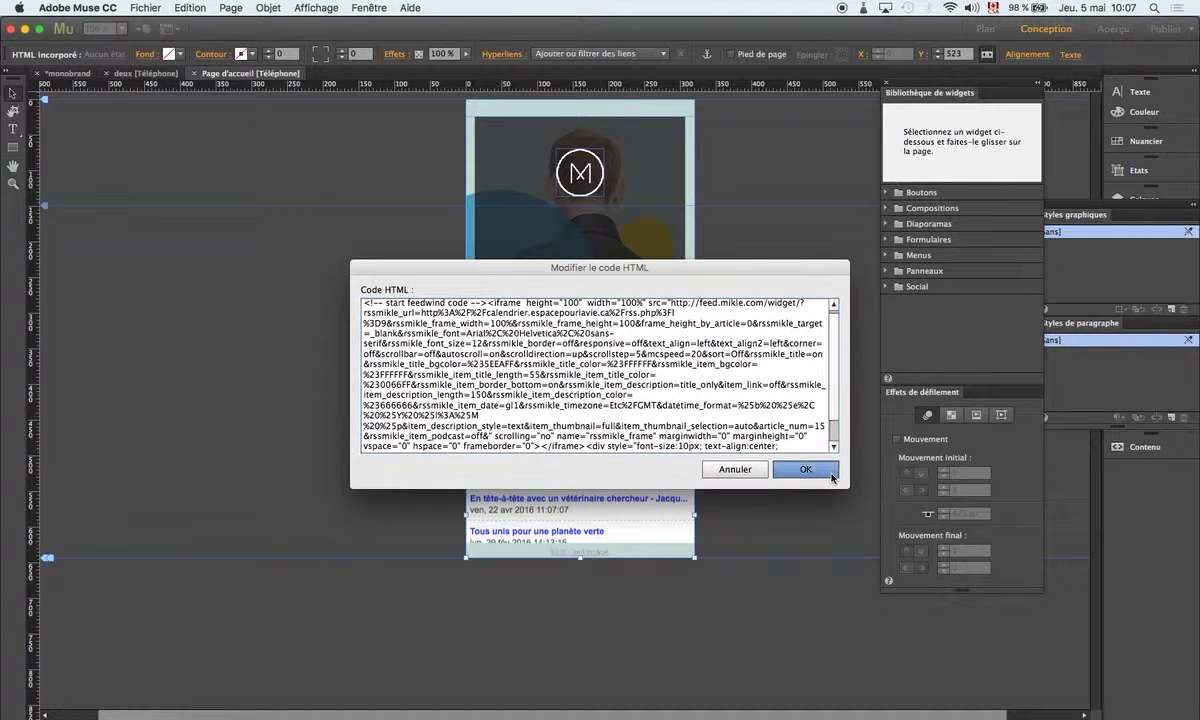
pyautogui.click(805, 469)
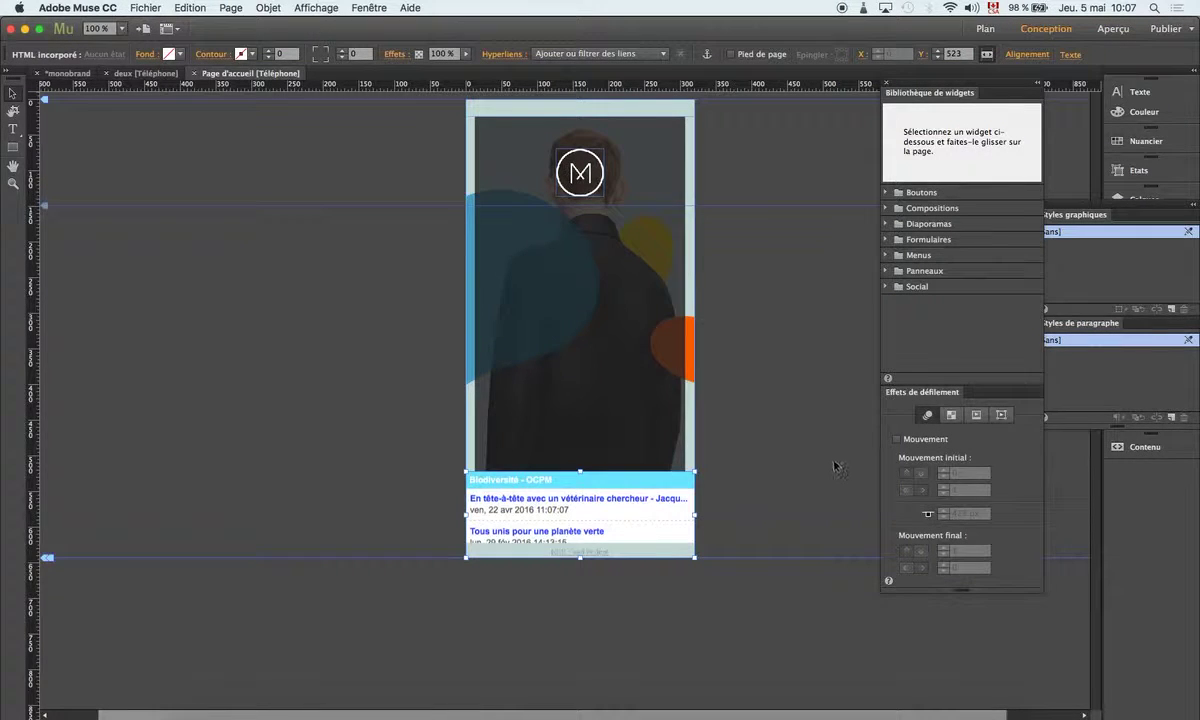
# Step: Check the feed widget's width in the page preview at iPhone 6 Plus and iPhone 5S sizes, and return to the design
pyautogui.click(1113, 29)
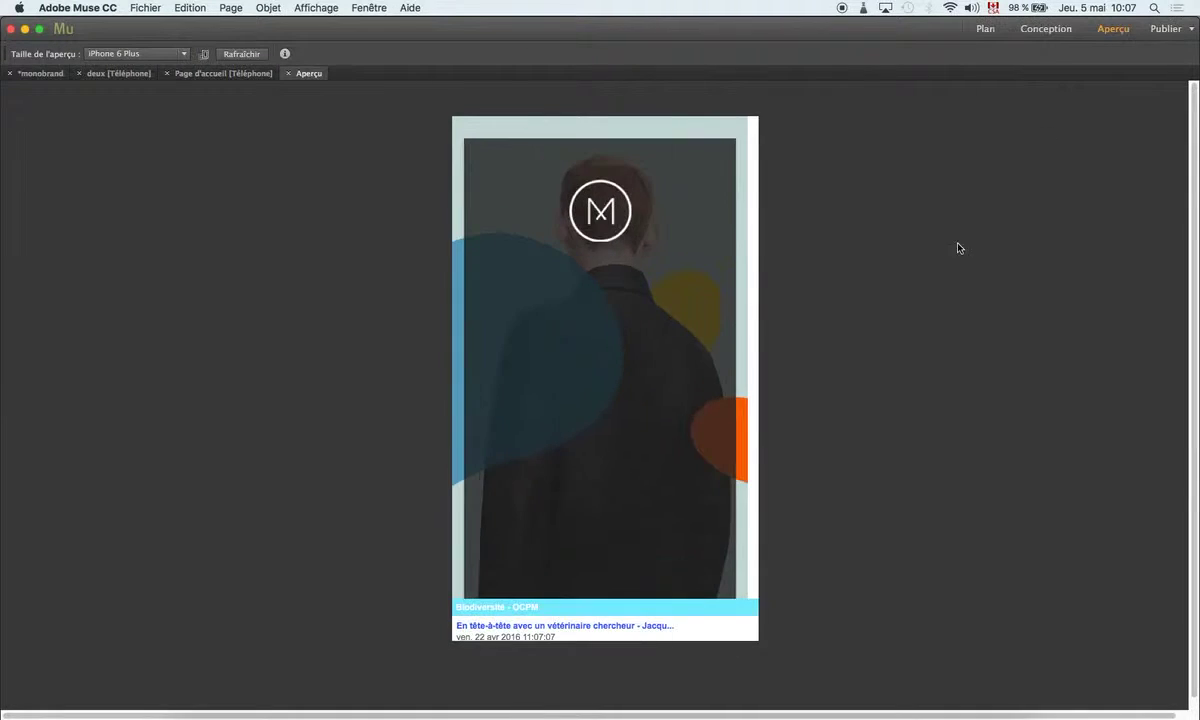
pyautogui.scroll(-1, 697, 401)
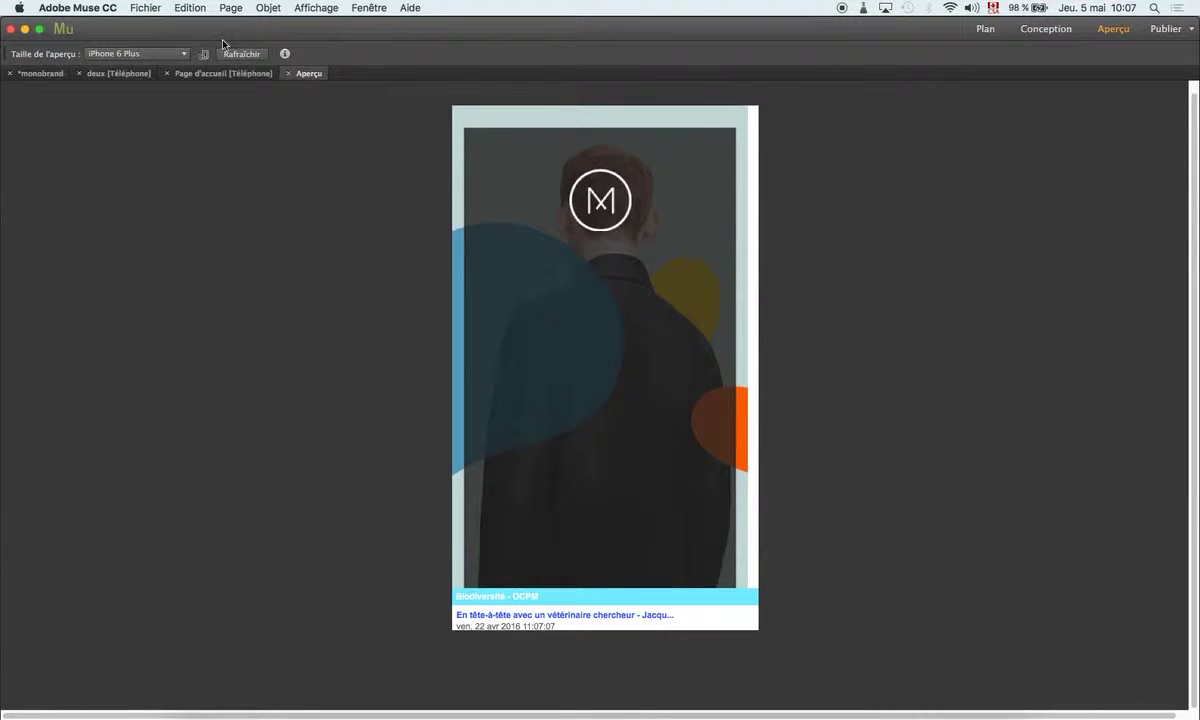
pyautogui.click(148, 53)
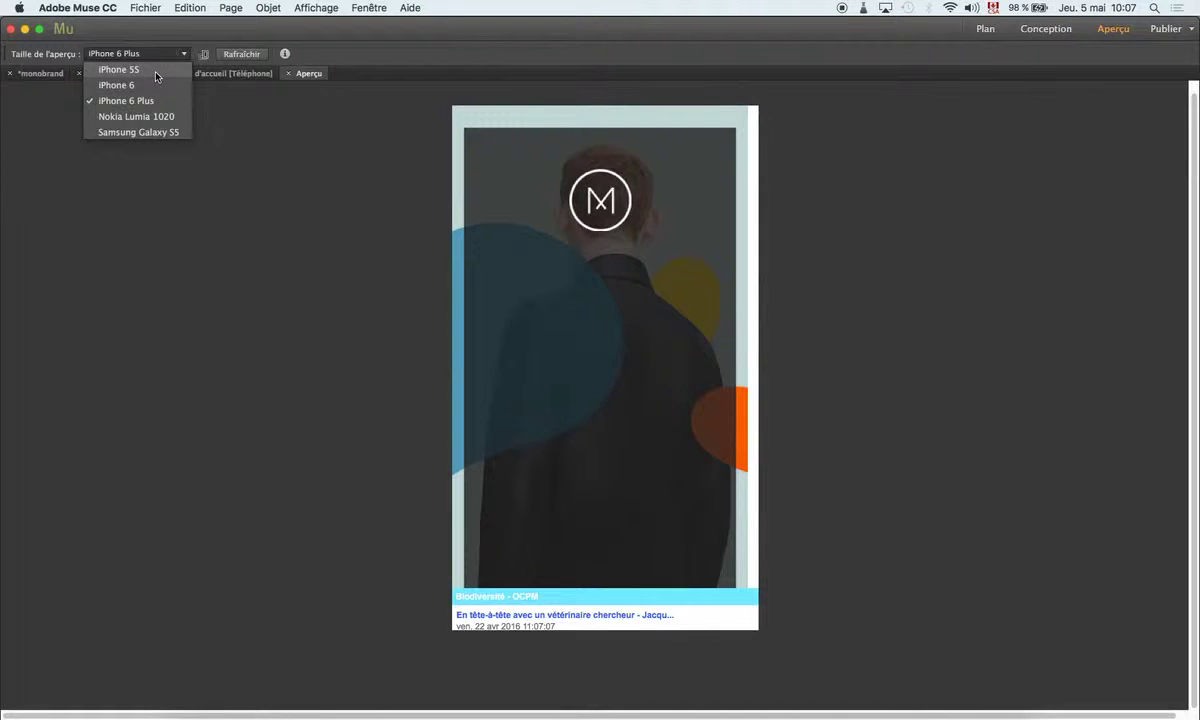
pyautogui.click(157, 77)
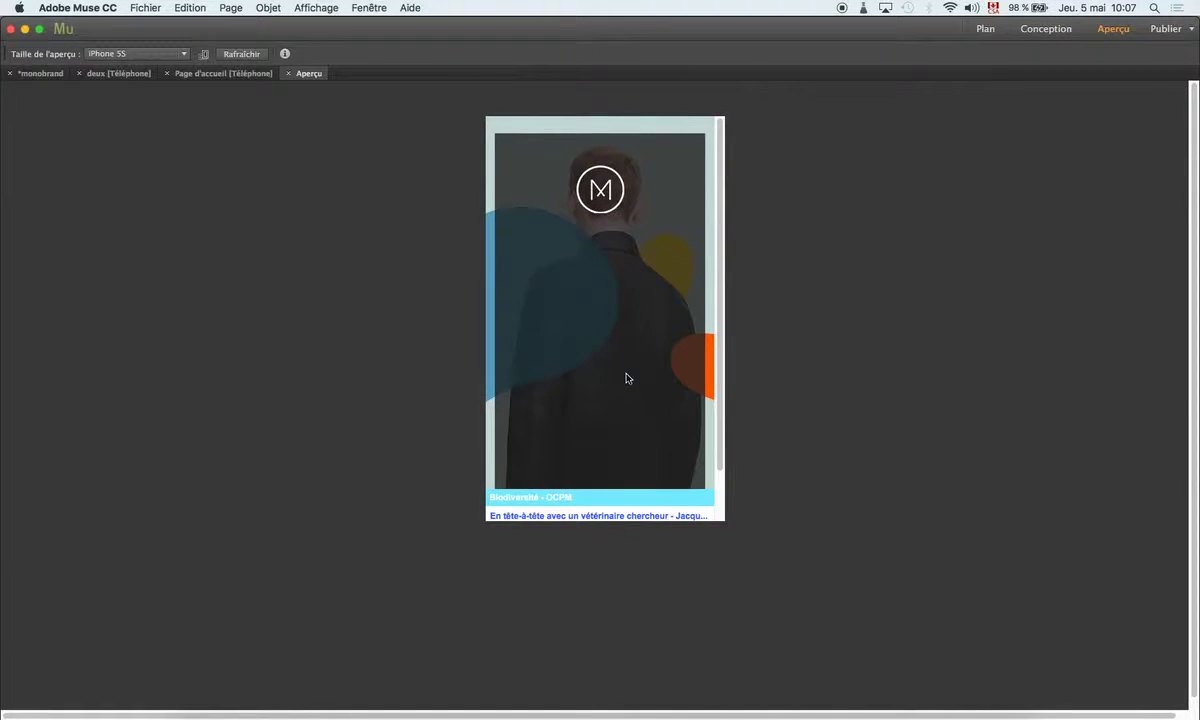
pyautogui.scroll(-3, 627, 378)
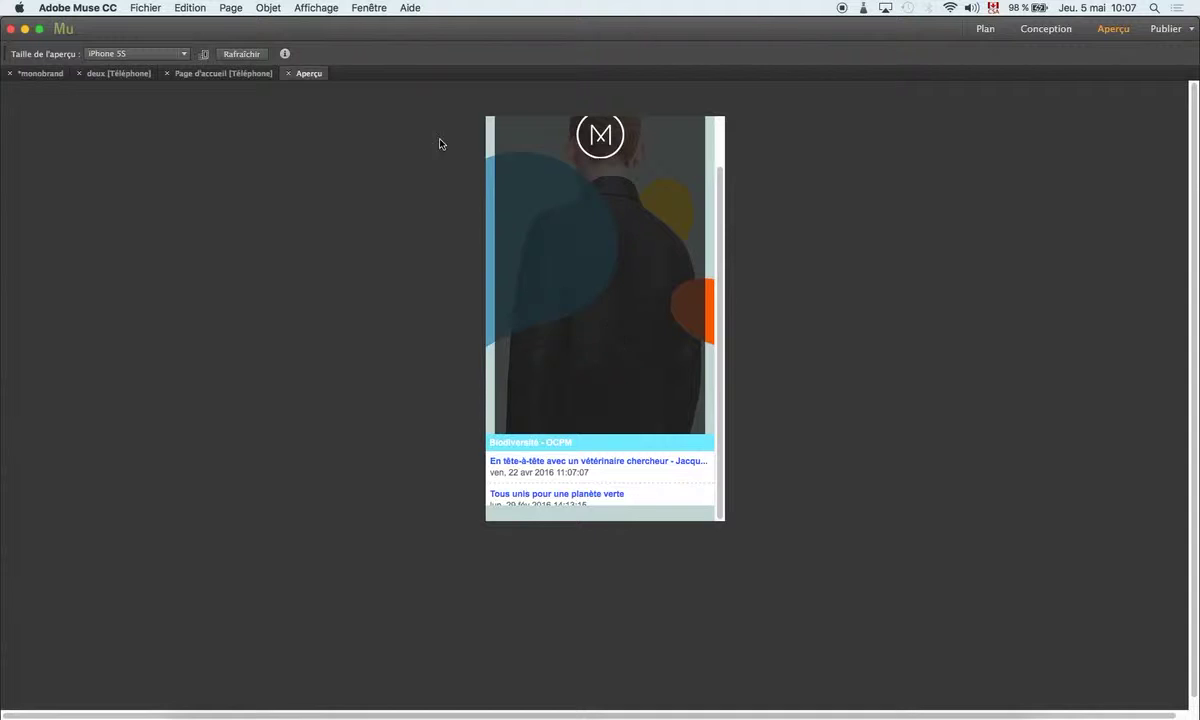
pyautogui.click(231, 76)
# Step: Delete the "RSS Feed Widget" link and its Terms of Service comment from the feed widget's HTML code, keeping the closing div
pyautogui.rightClick(625, 517)
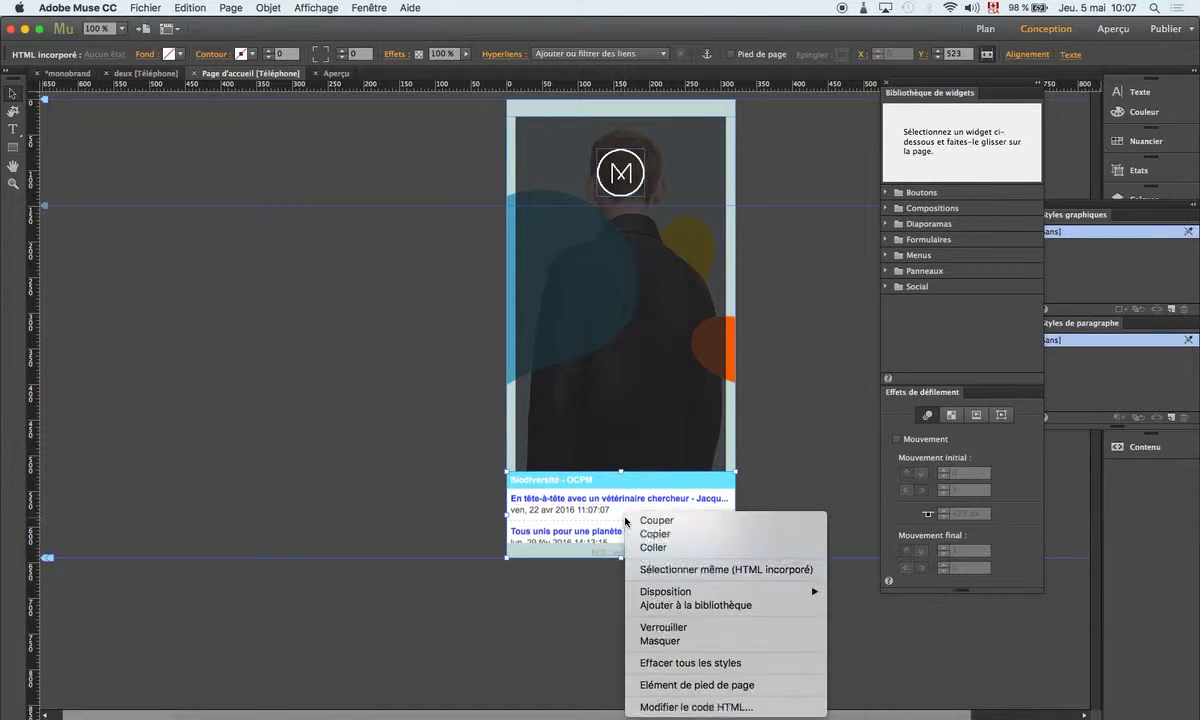
pyautogui.click(697, 707)
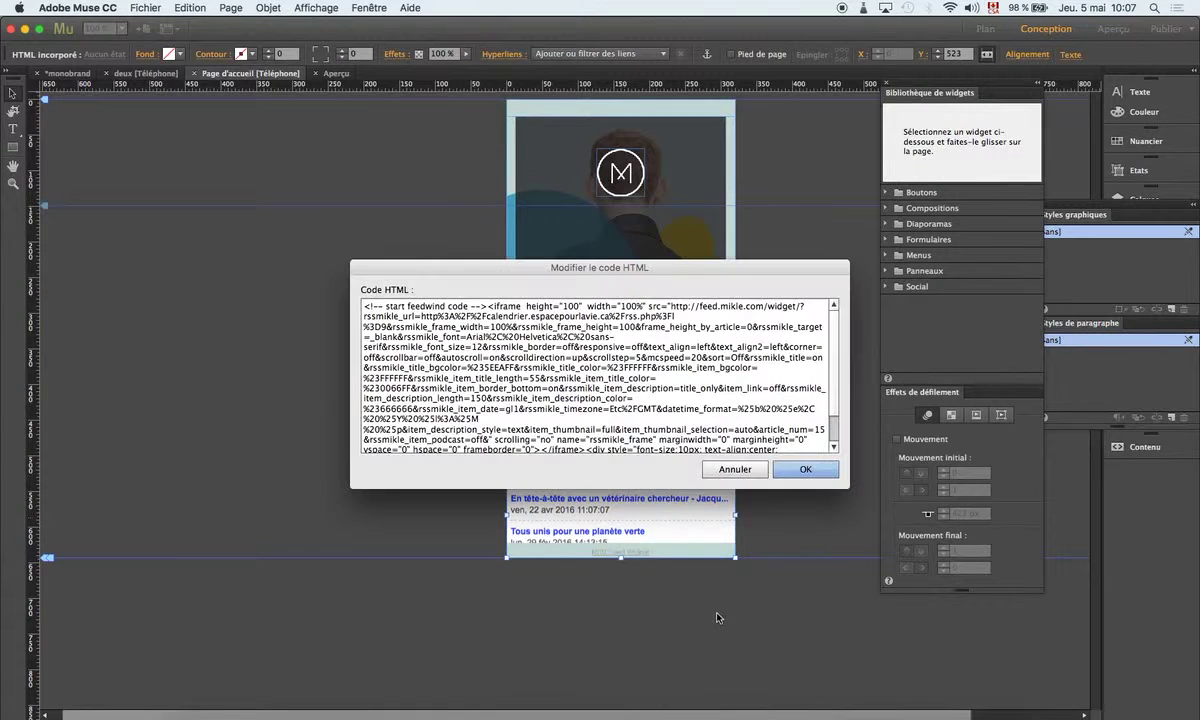
pyautogui.scroll(-2, 636, 428)
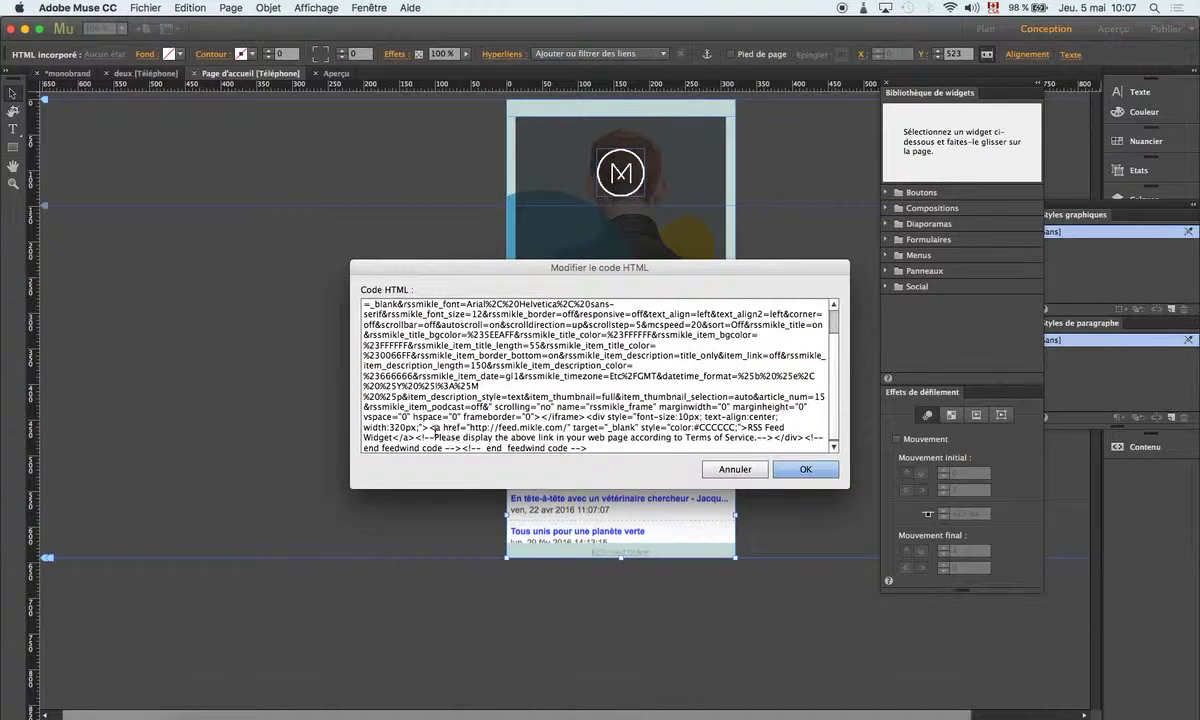
pyautogui.moveTo(431, 427); pyautogui.dragTo(460, 448)
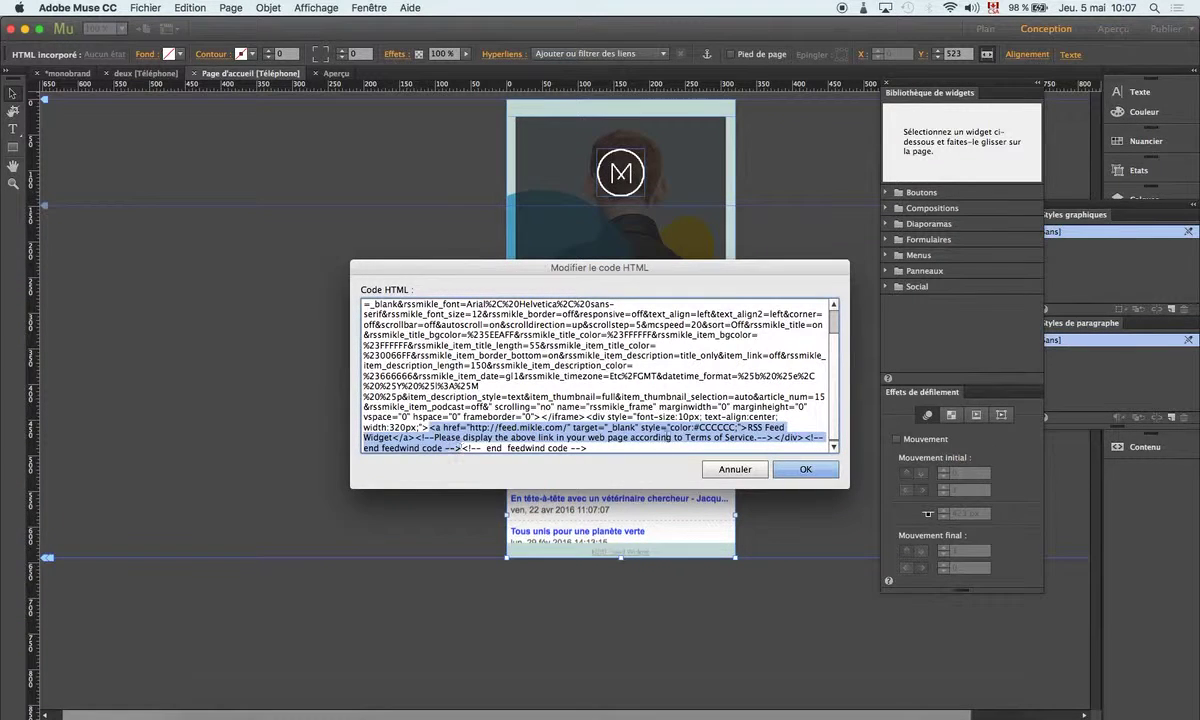
pyautogui.click(690, 437)
pyautogui.moveTo(768, 437); pyautogui.dragTo(430, 428)
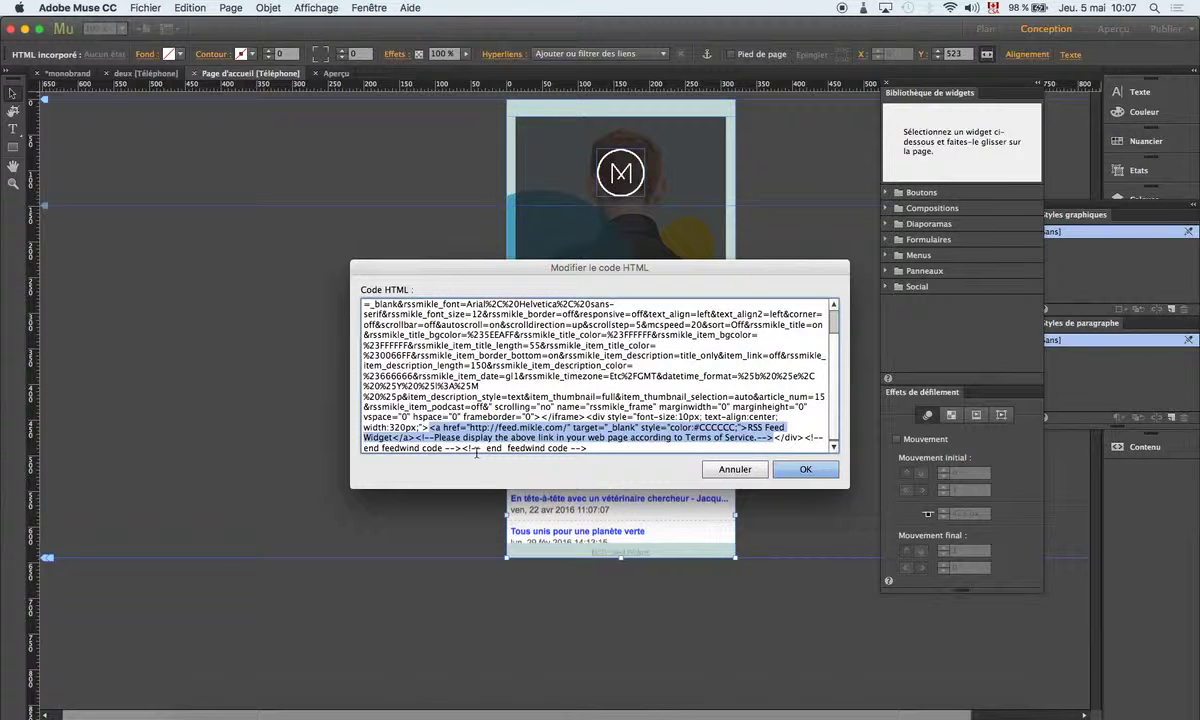
pyautogui.press('BackSpace')
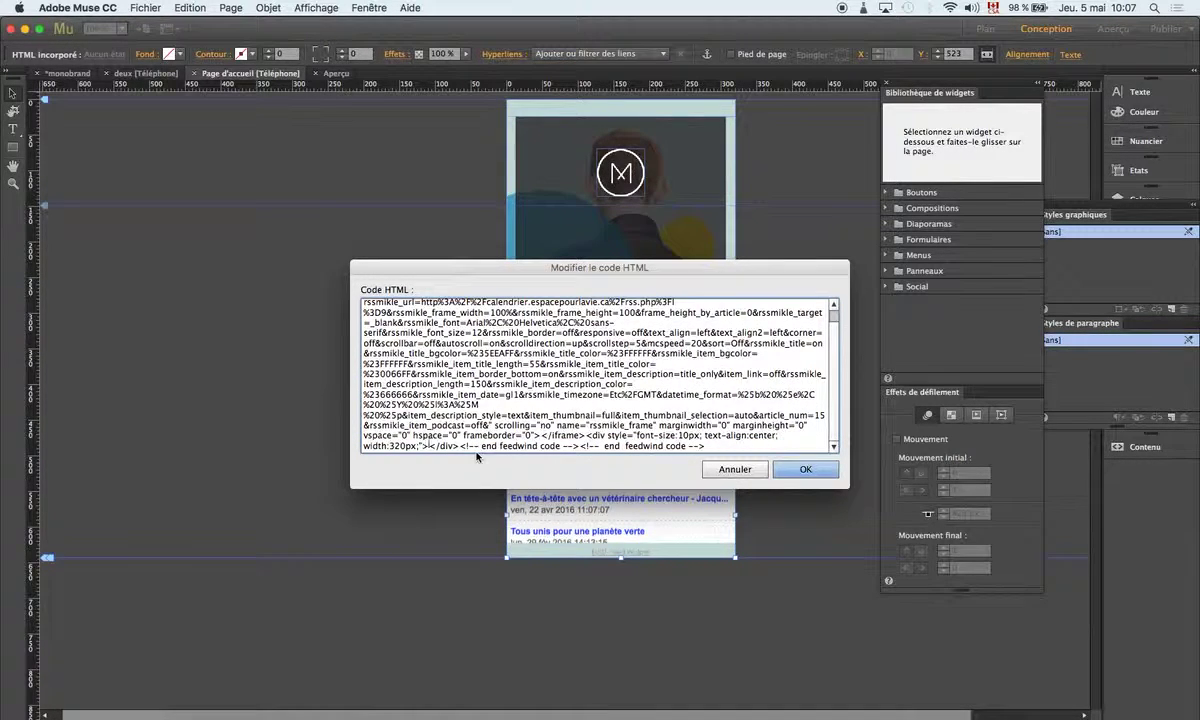
pyautogui.click(800, 468)
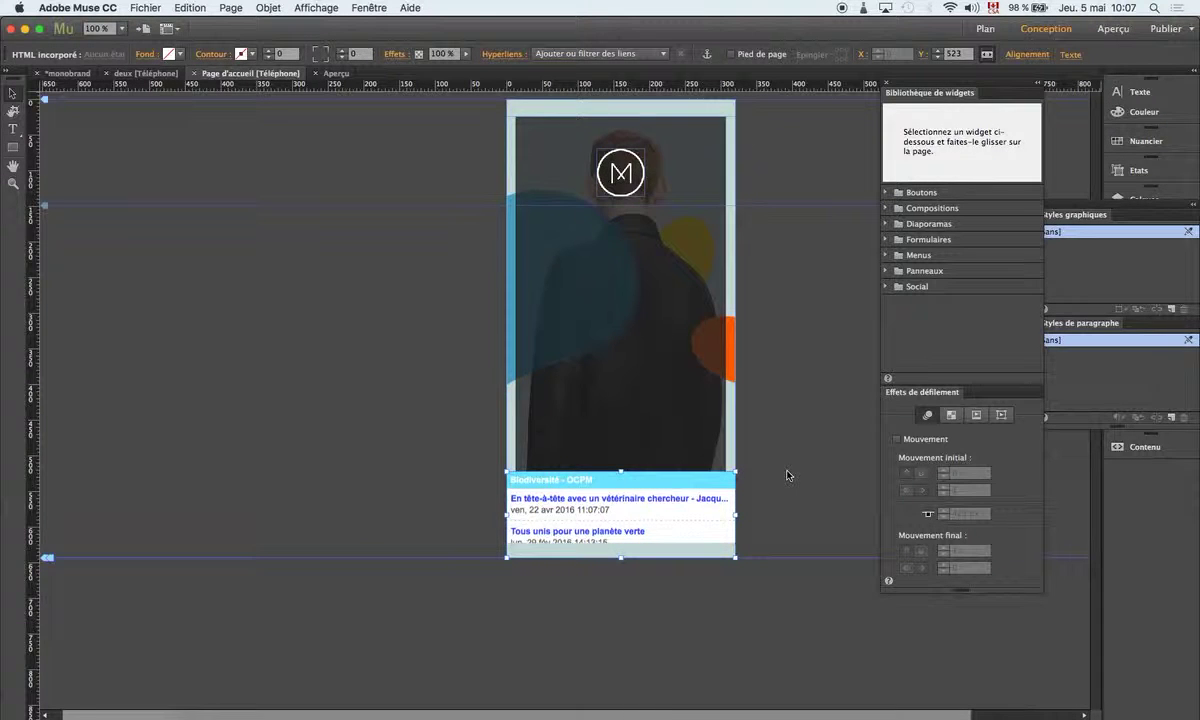
# Step: Preview the phone page at iPhone 5S size, check the area below the feed, and return to the design
pyautogui.click(1102, 32)
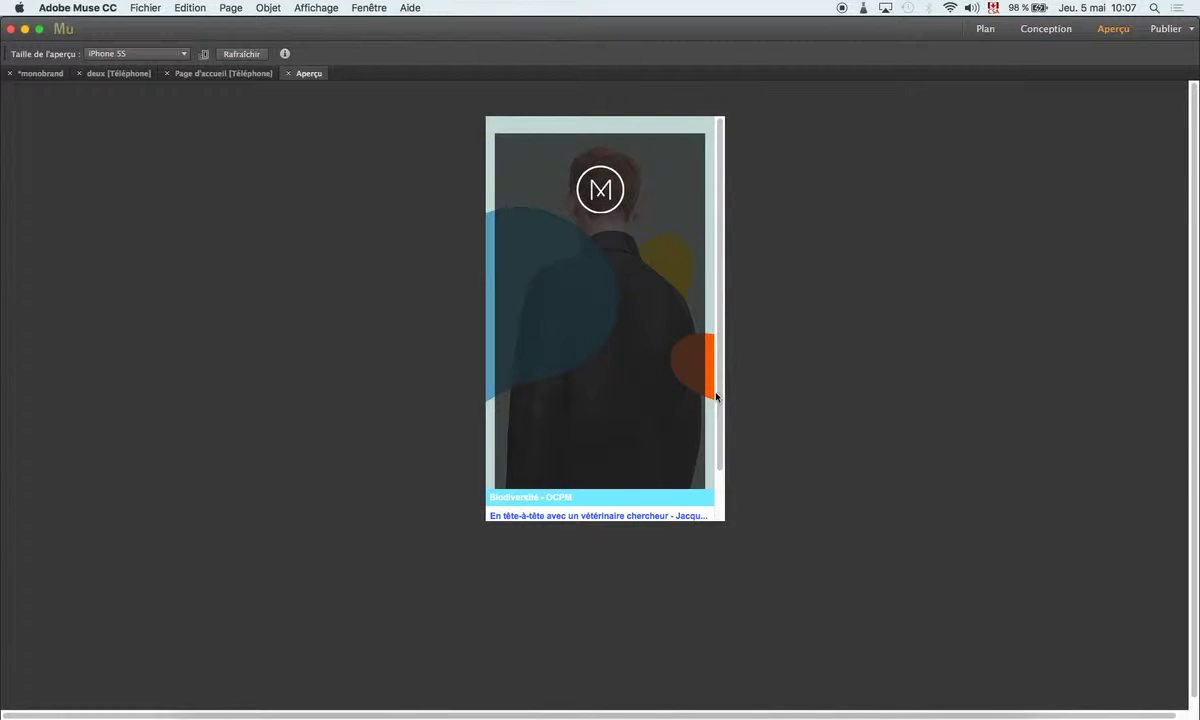
pyautogui.scroll(-2, 716, 397)
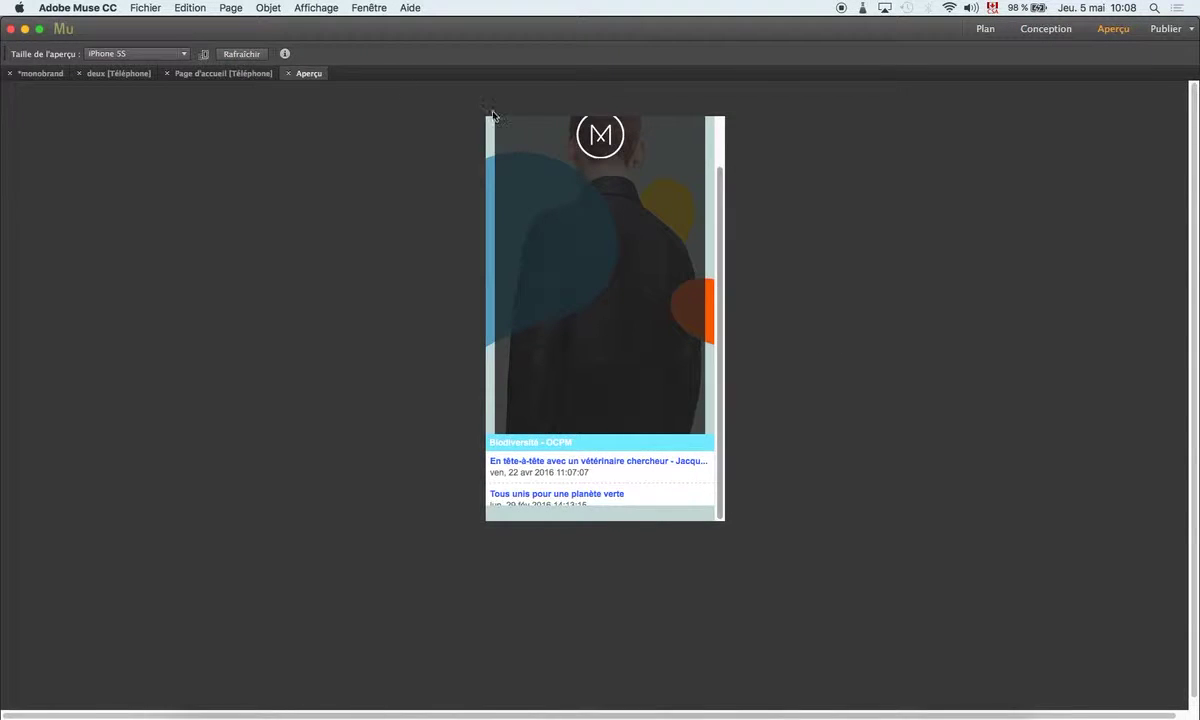
pyautogui.click(288, 74)
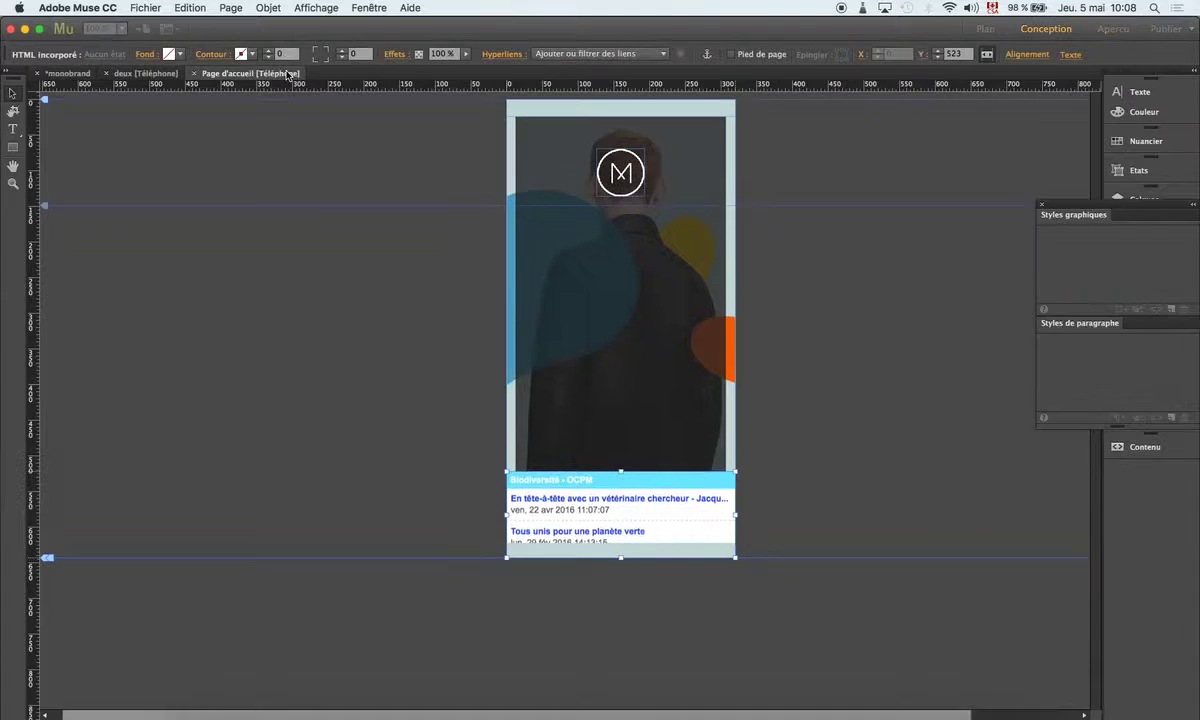